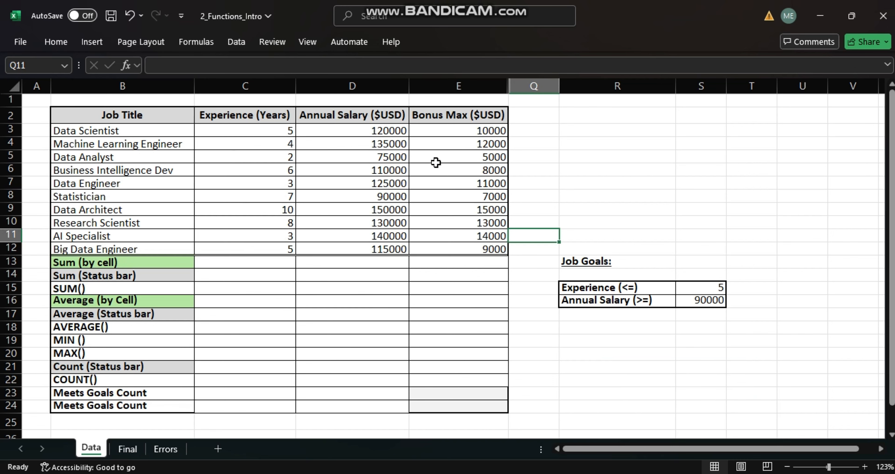
Step: Enter =C3+C4+C5+C6+C7+C8+C9+C10+C11+C12 in C13 of the Sum (by cell) row and fill it across to E13
click(246, 264)
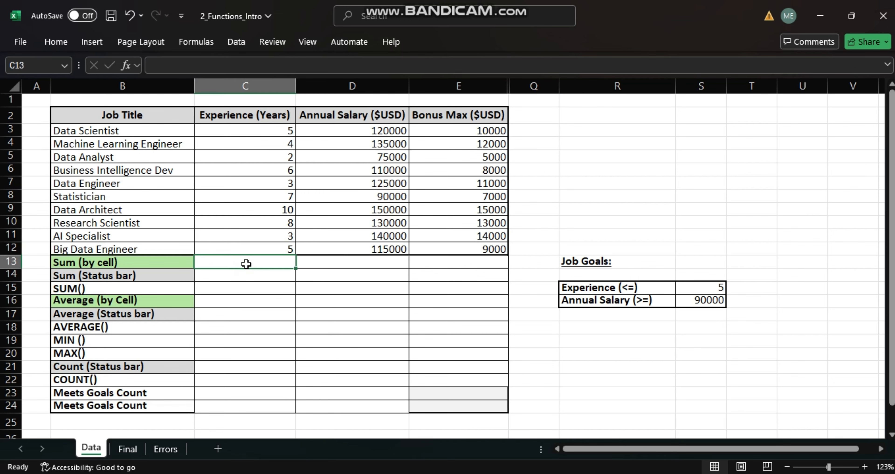
text(=)
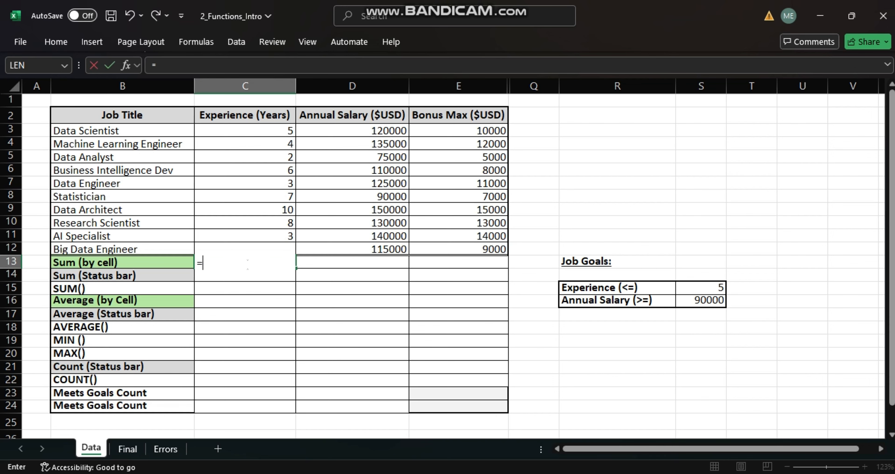
click(241, 131)
text(+)
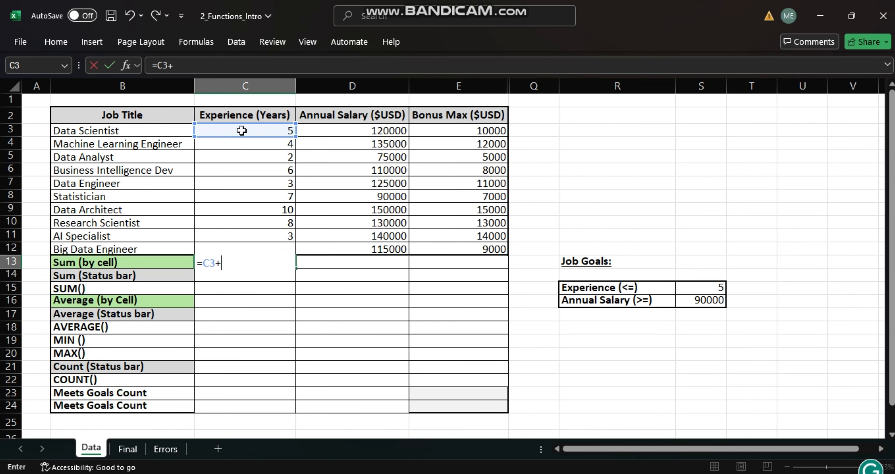
click(262, 147)
text(+)
click(264, 156)
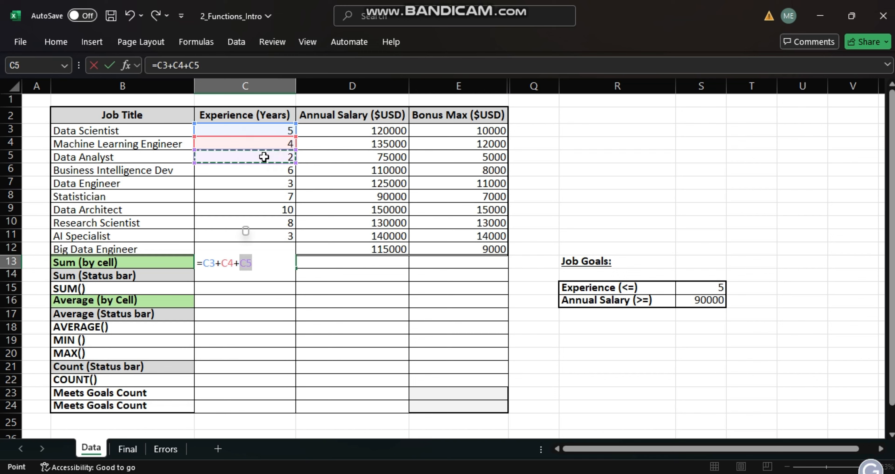
text(+)
click(264, 170)
text(+)
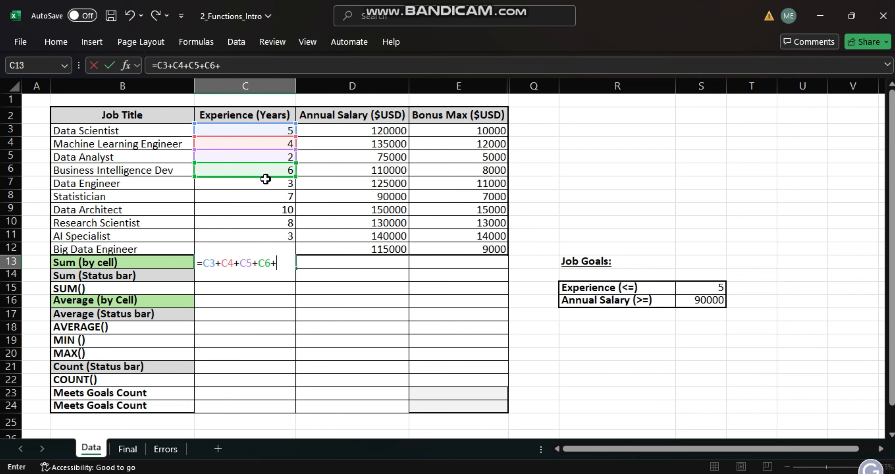
click(264, 183)
text(+)
click(265, 197)
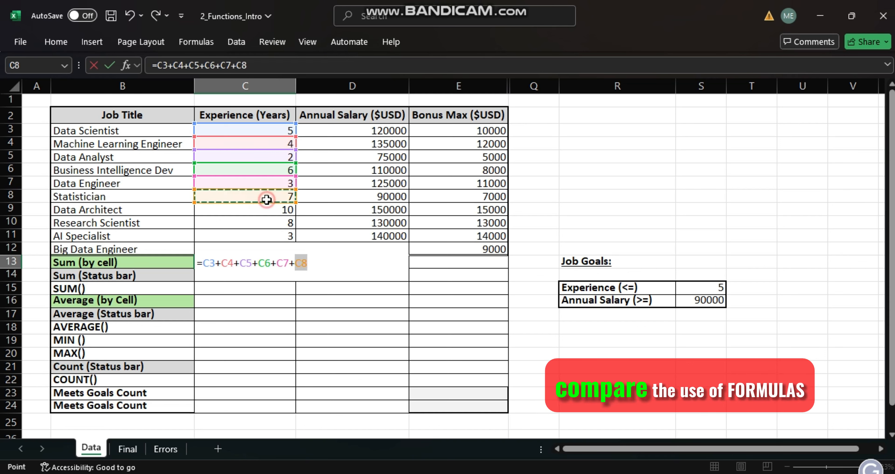
text(+)
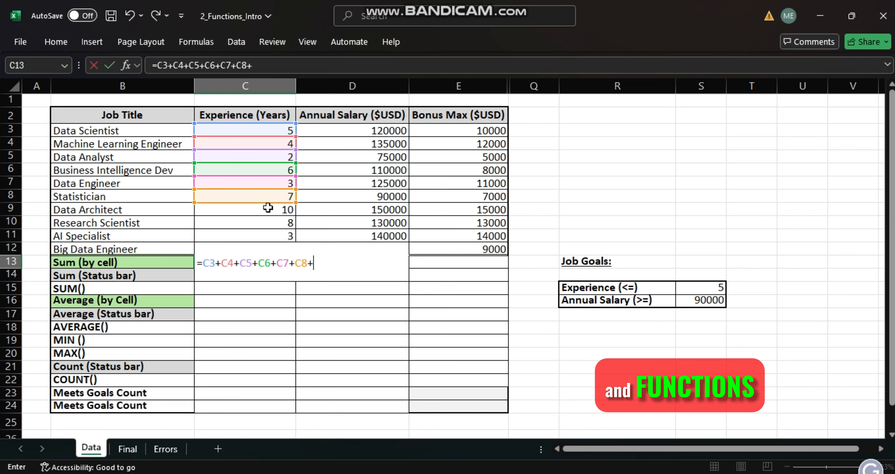
click(268, 208)
text(+)
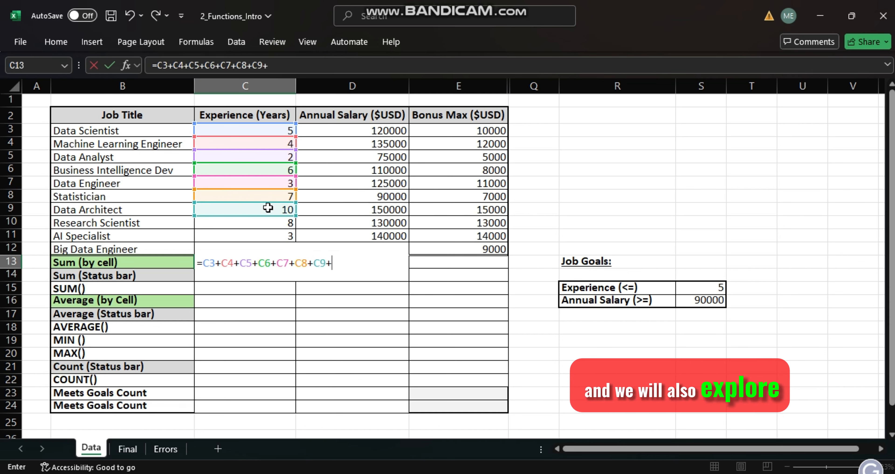
click(271, 222)
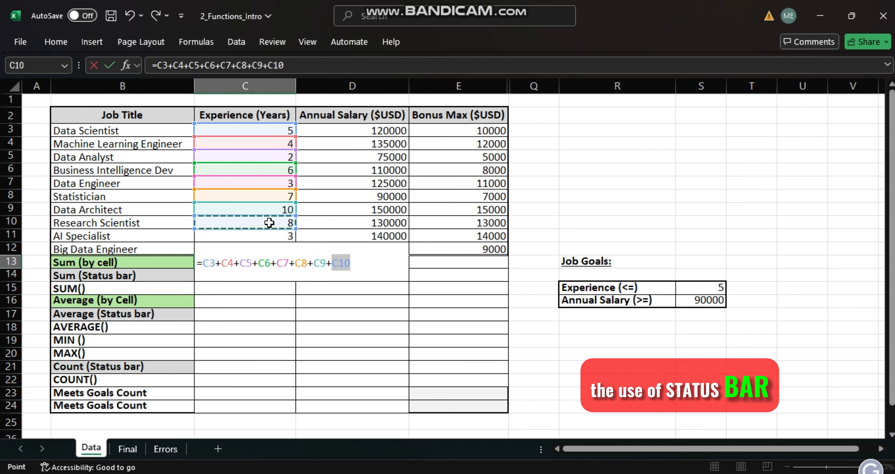
text(+)
click(270, 236)
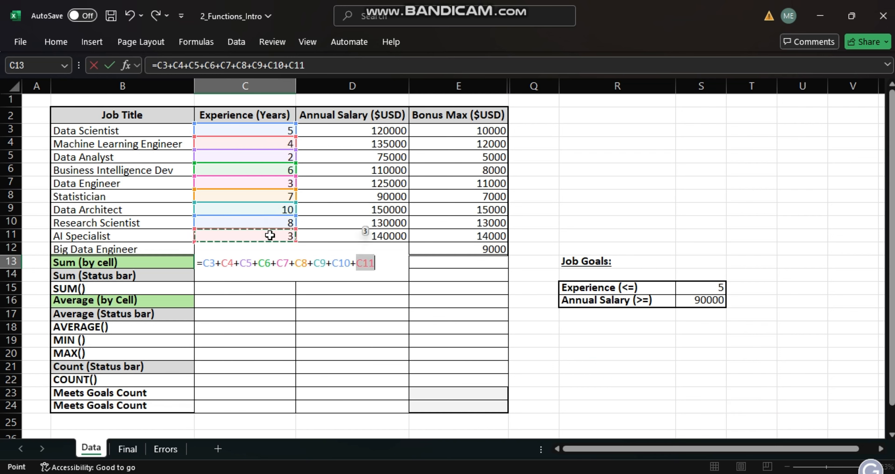
text(+)
text(C12)
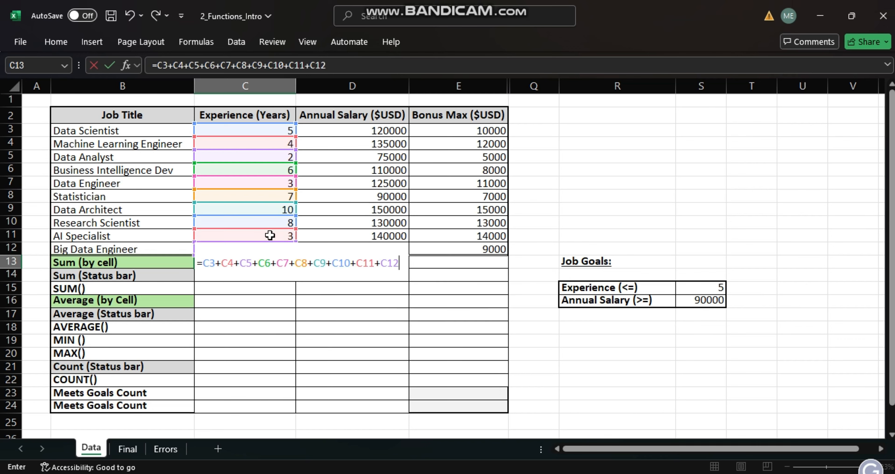
key(Return)
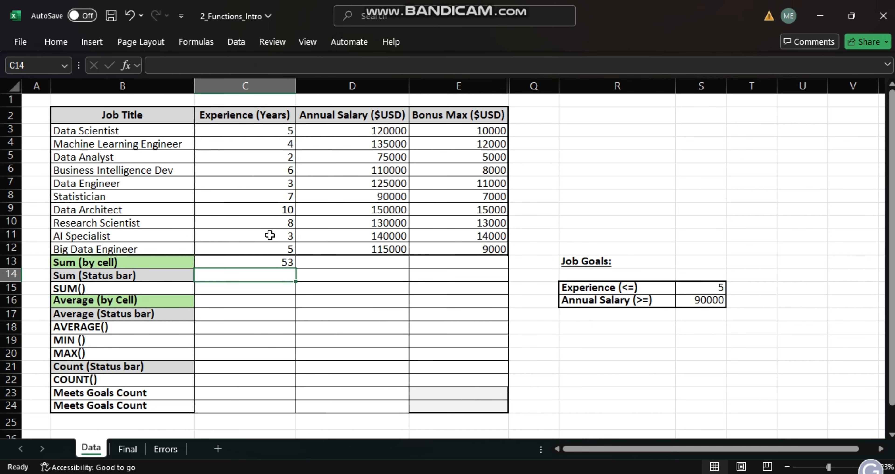
click(270, 261)
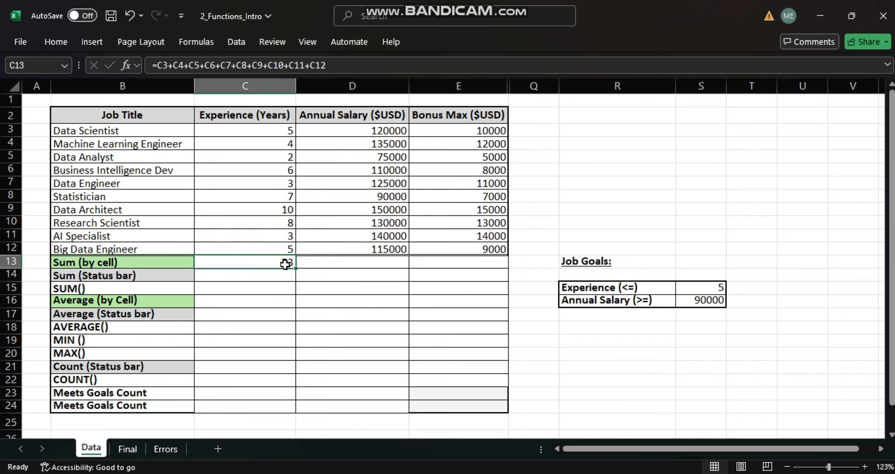
drag(297, 267, 465, 270)
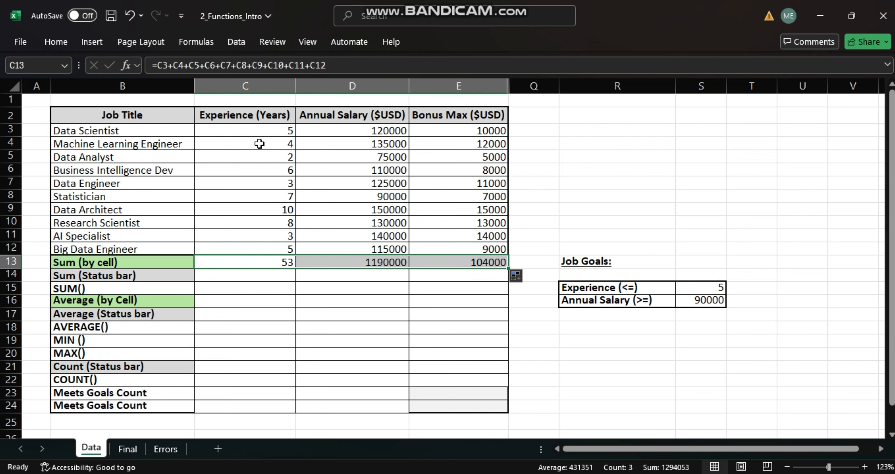
Step: Copy the status bar sum of the Experience values C3:C12 and paste it into C14 as 53
drag(247, 130, 241, 248)
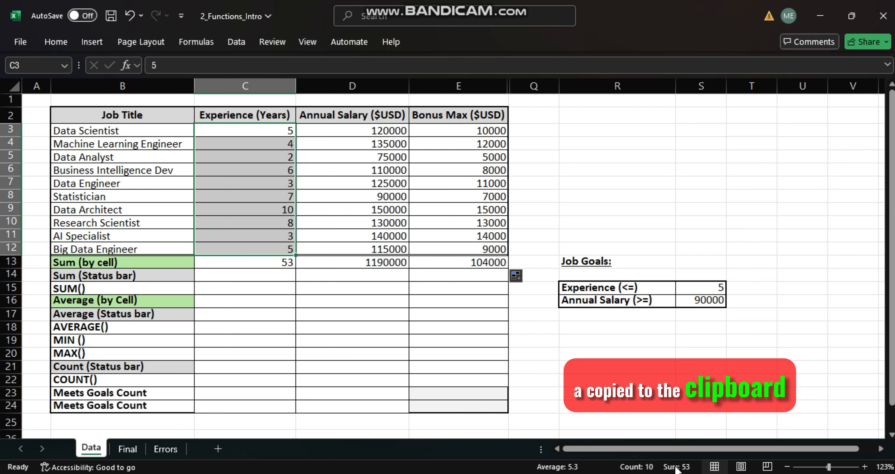
click(248, 274)
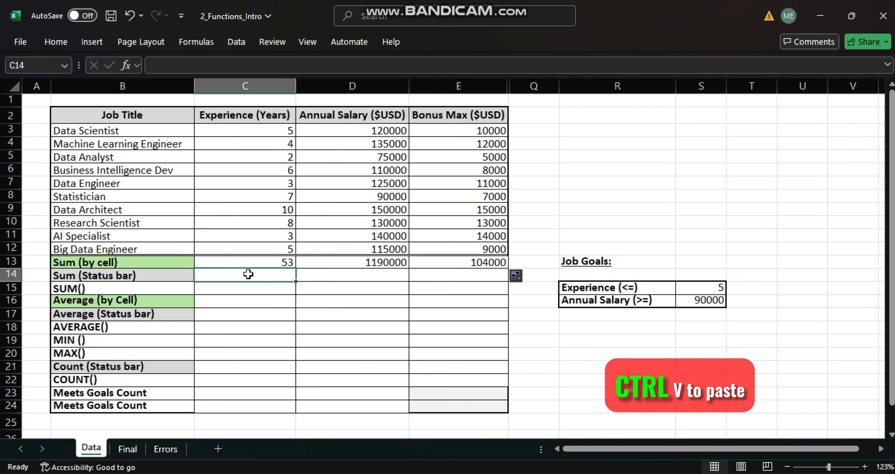
text(53)
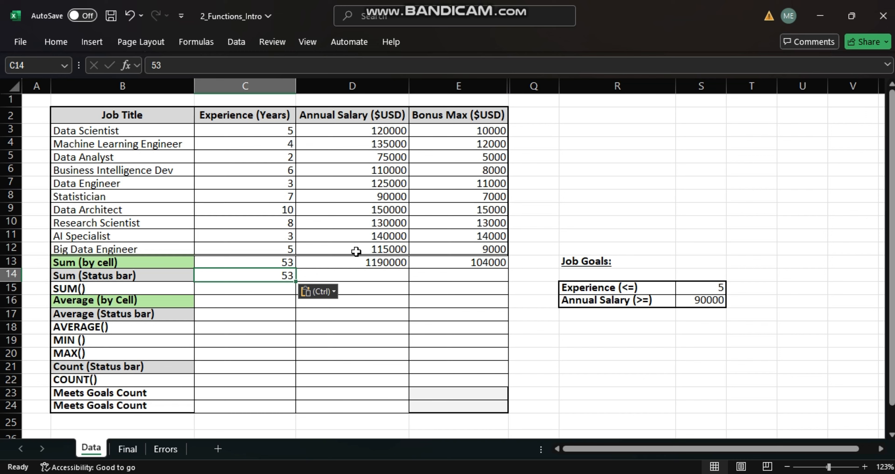
Step: Copy the status bar sum of the Annual Salary values D3:D12 and paste it into D14 as 1190000
drag(365, 131, 368, 245)
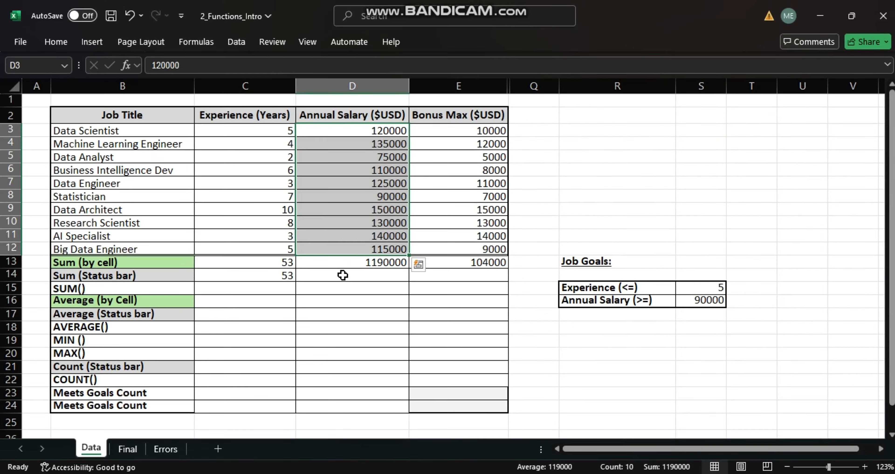
click(21, 90)
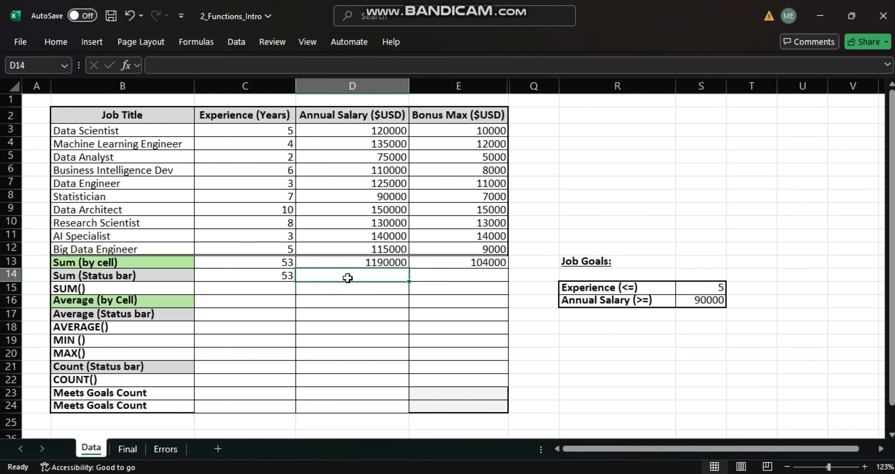
text(1190000)
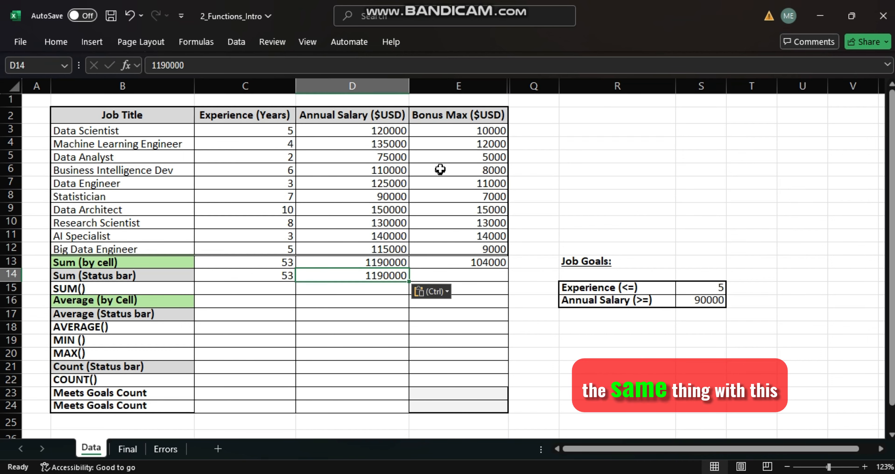
Step: Copy the status bar sum of the Bonus Max values E3:E12 and paste it into E14 as 104000
drag(452, 136, 466, 246)
click(677, 467)
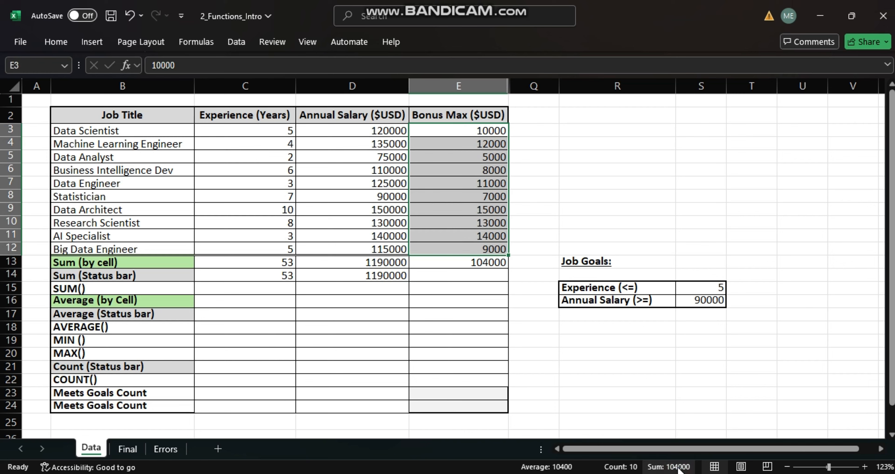
click(466, 276)
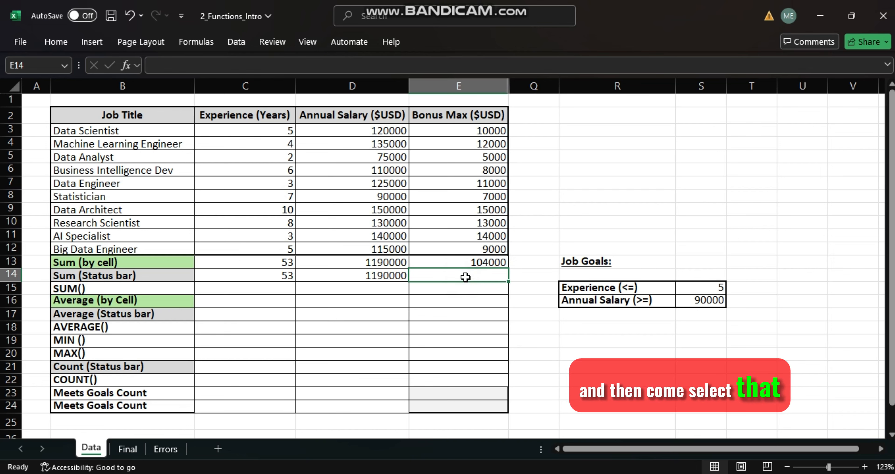
text(104000)
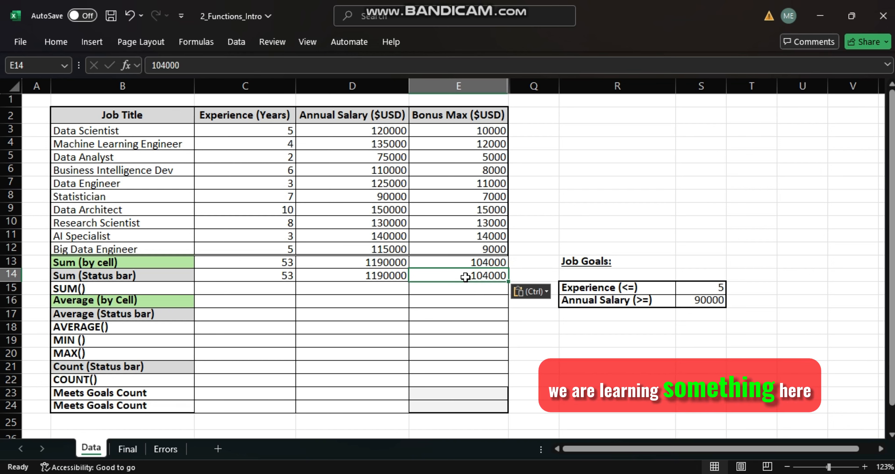
Step: Enter =SUM(C3:C12) in C15 of the SUM() row and fill it across to E15
click(222, 290)
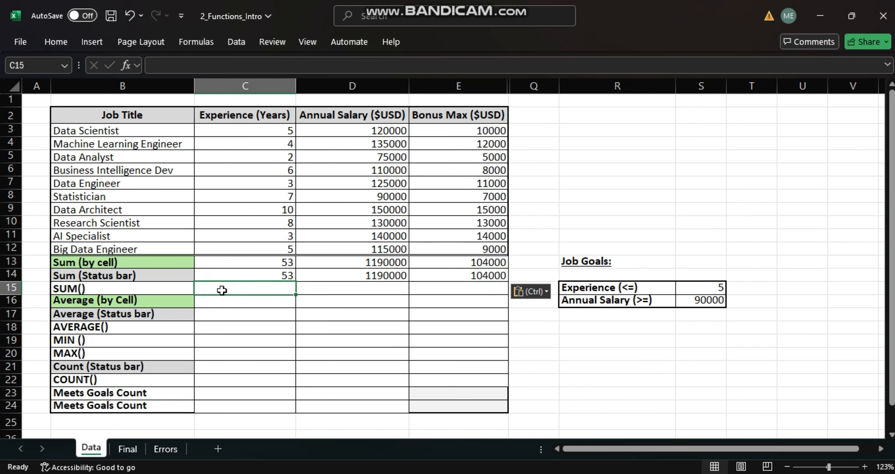
key(ctrl+z)
click(222, 290)
text(=)
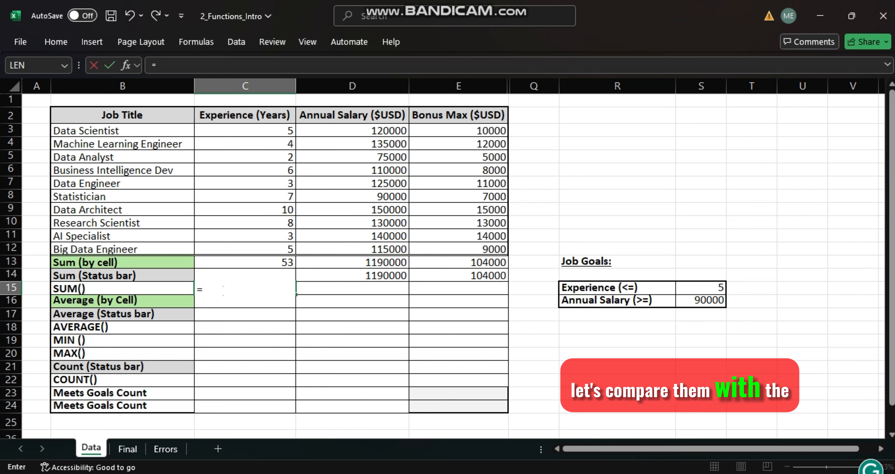
text(SUM)
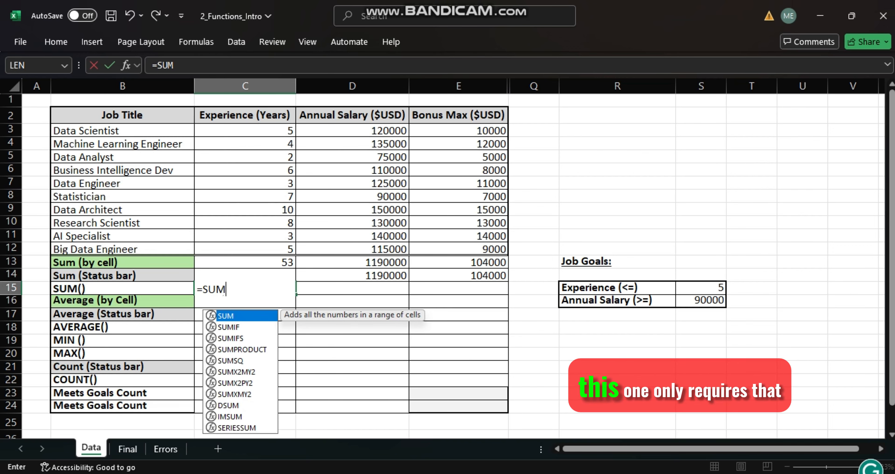
text(()
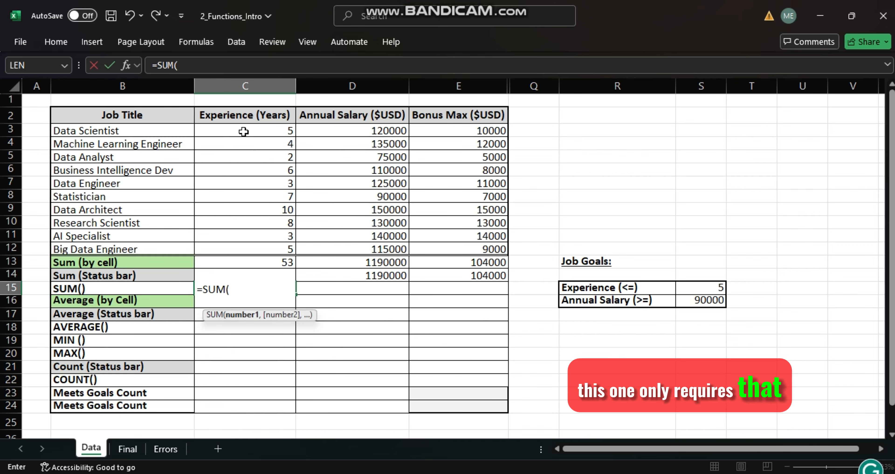
drag(241, 129, 244, 249)
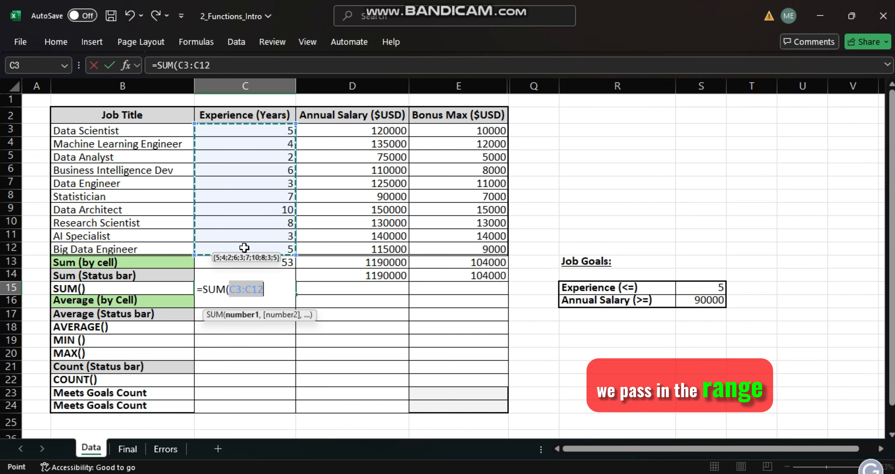
key(Return)
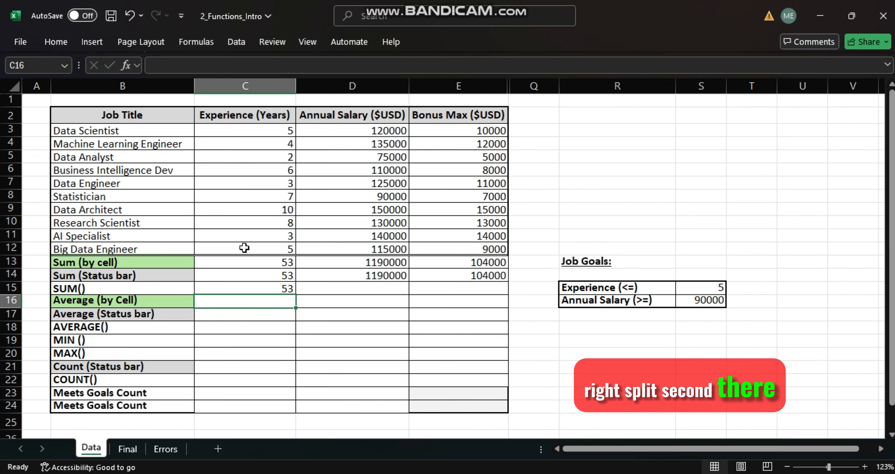
click(267, 289)
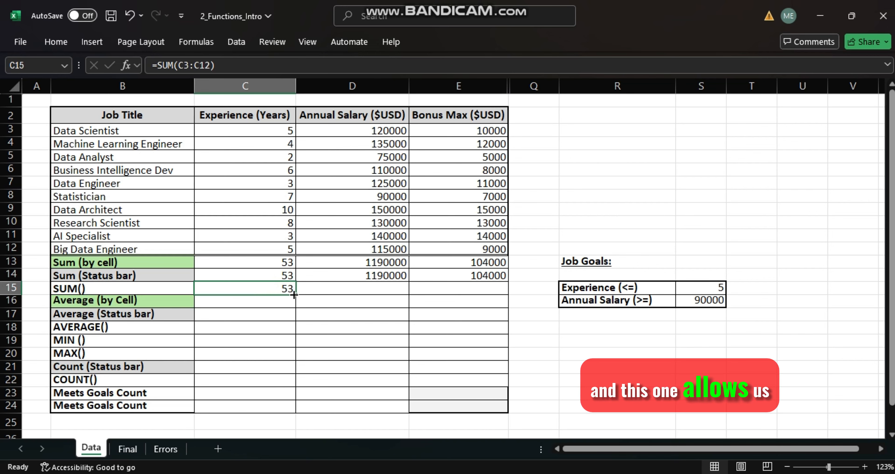
drag(296, 295, 494, 296)
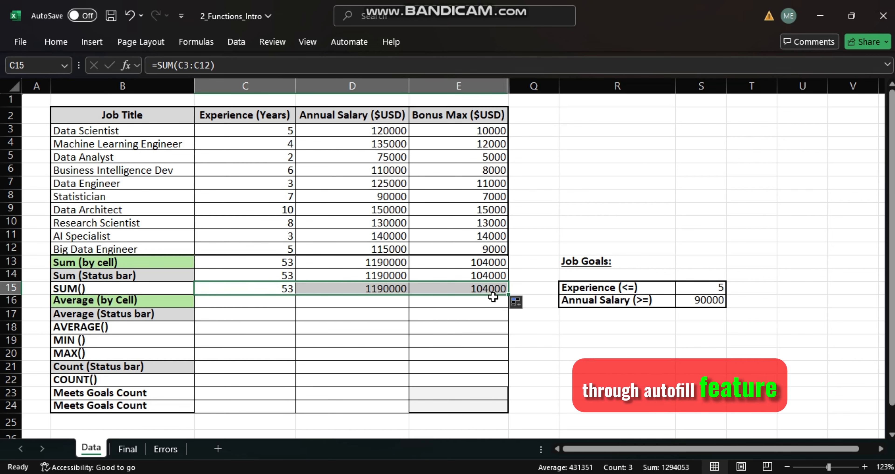
Step: Enter =(C3+C4+C5+C6+C7+C8+C9+C10+C11+C12)/10 in C16 of the Average (by Cell) row and fill it across to E16
click(253, 306)
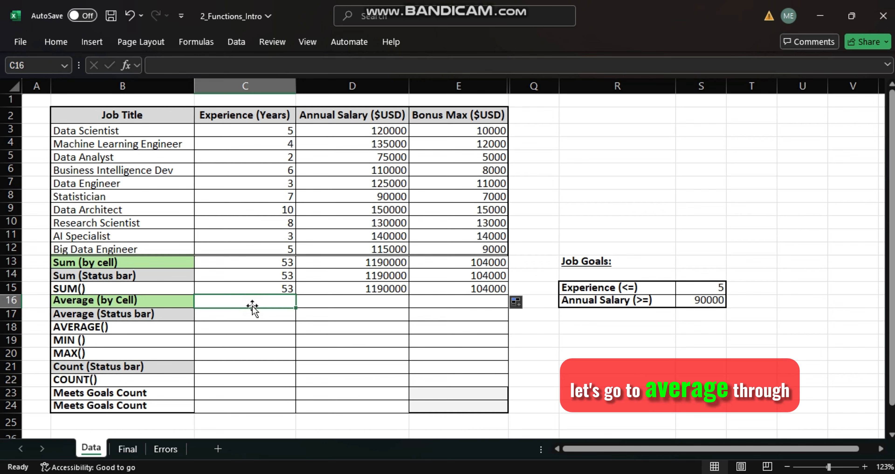
text(=)
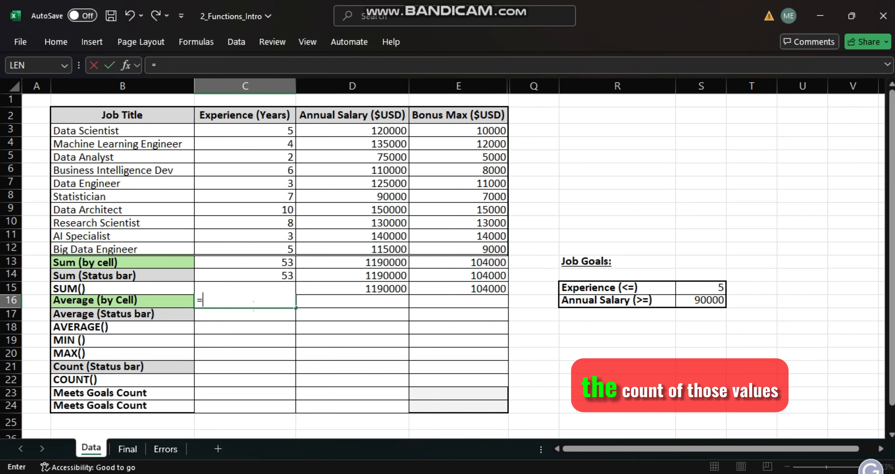
text(()
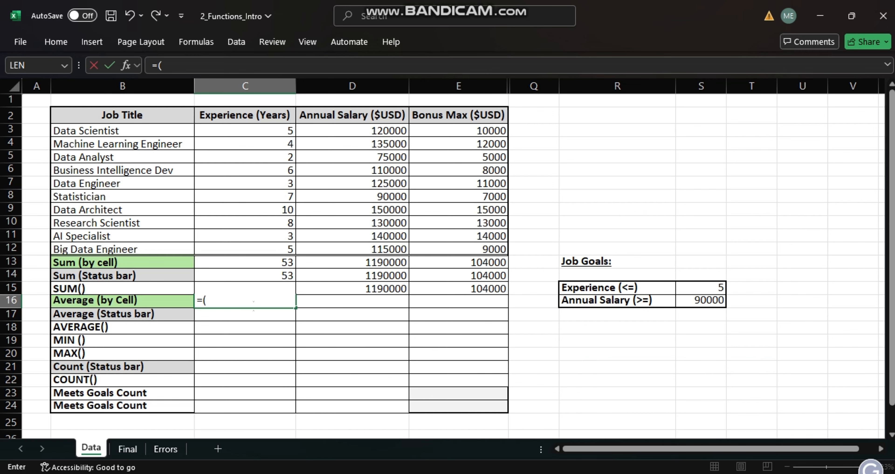
click(245, 131)
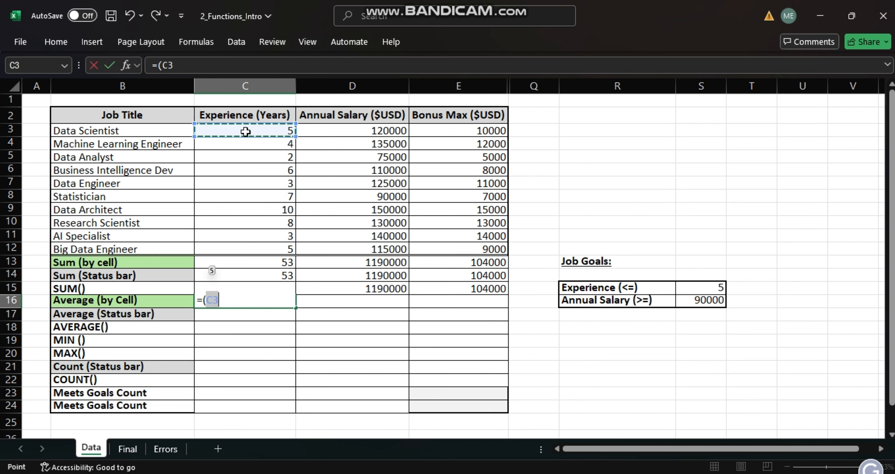
text(+)
click(252, 146)
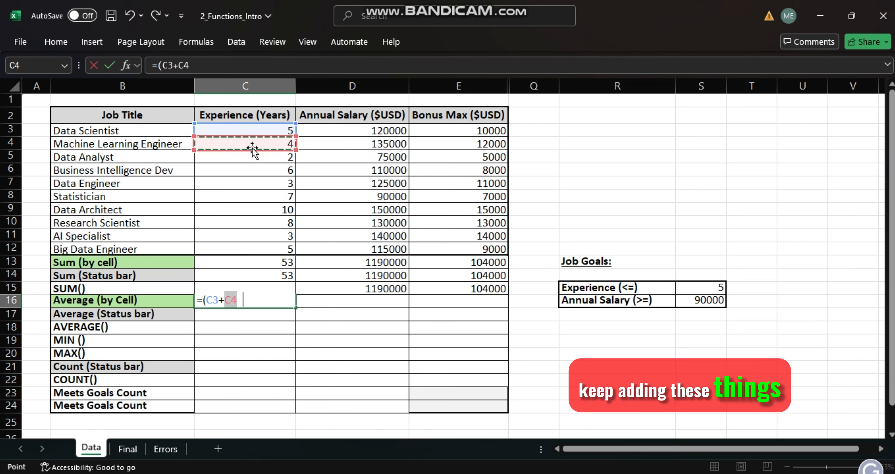
text(+)
click(256, 156)
text(+)
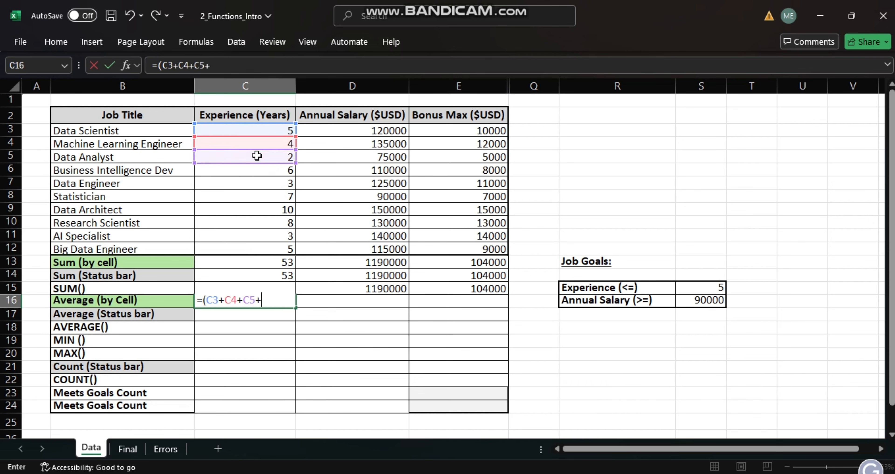
click(260, 167)
text(+)
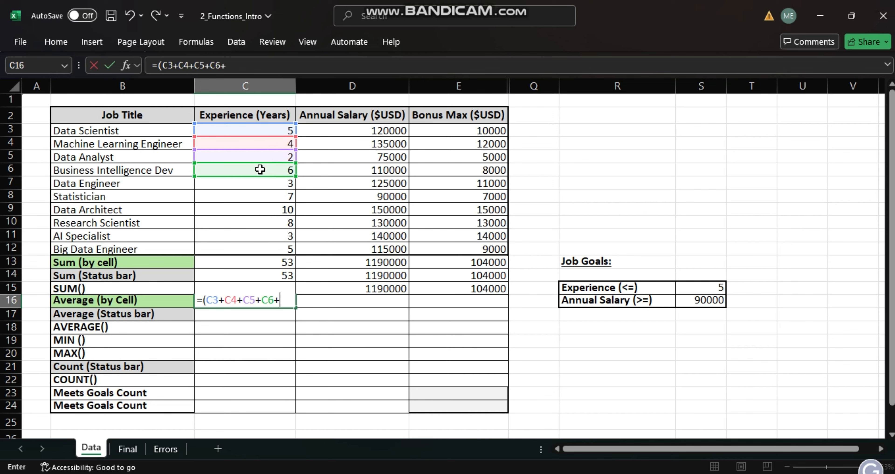
click(257, 183)
text(+)
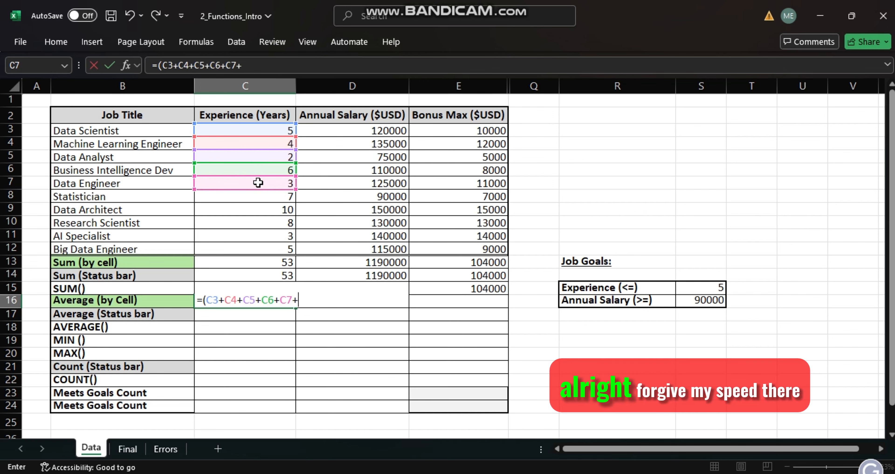
click(258, 196)
text(+)
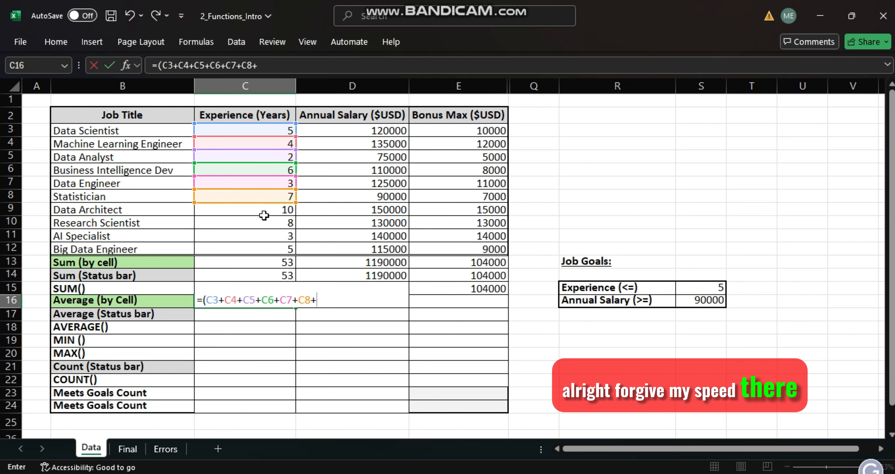
click(264, 208)
text(+)
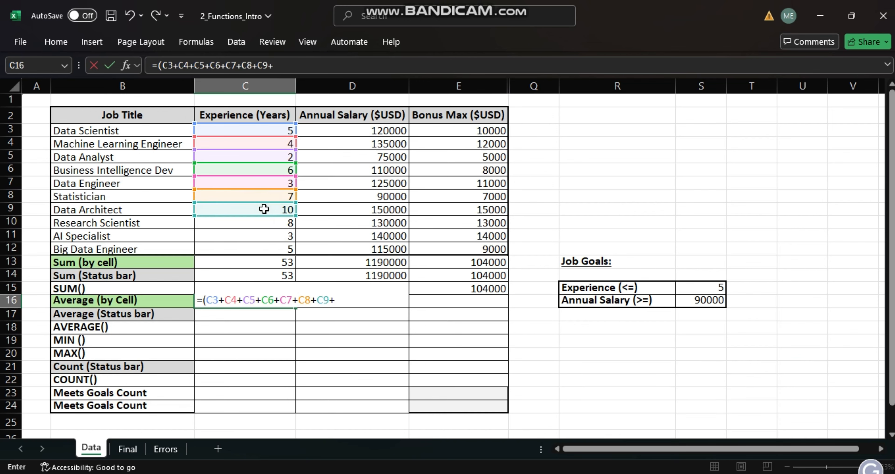
click(264, 222)
text(+)
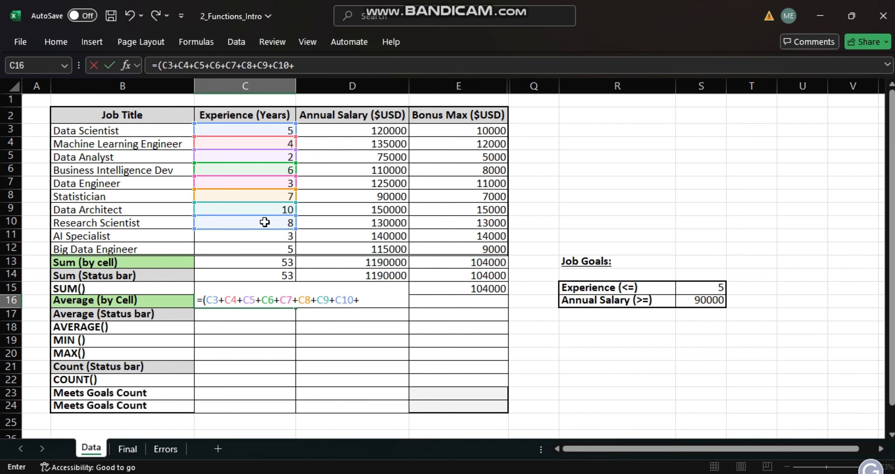
click(261, 234)
text(+)
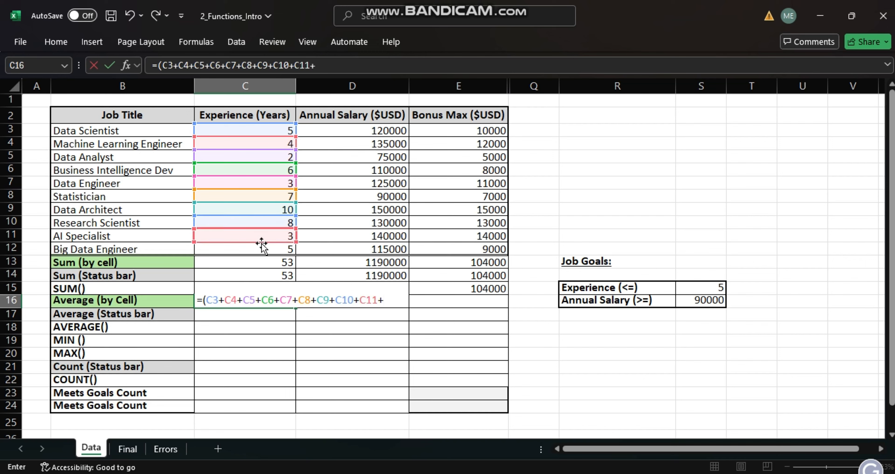
click(261, 247)
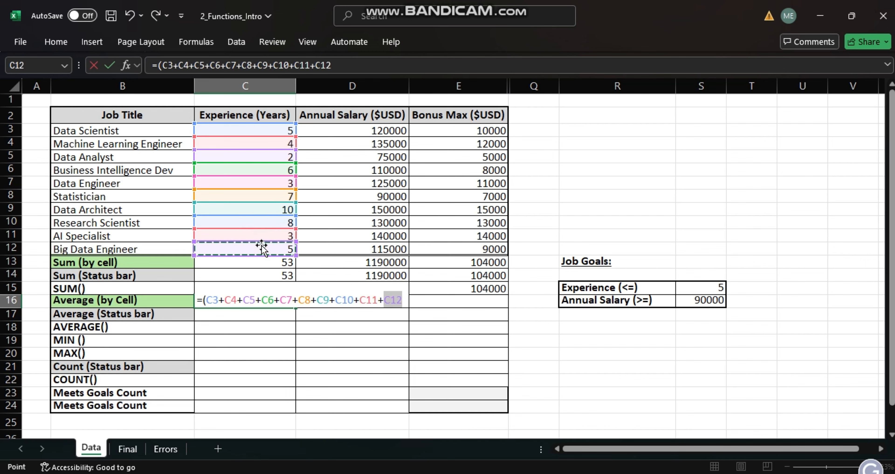
text())
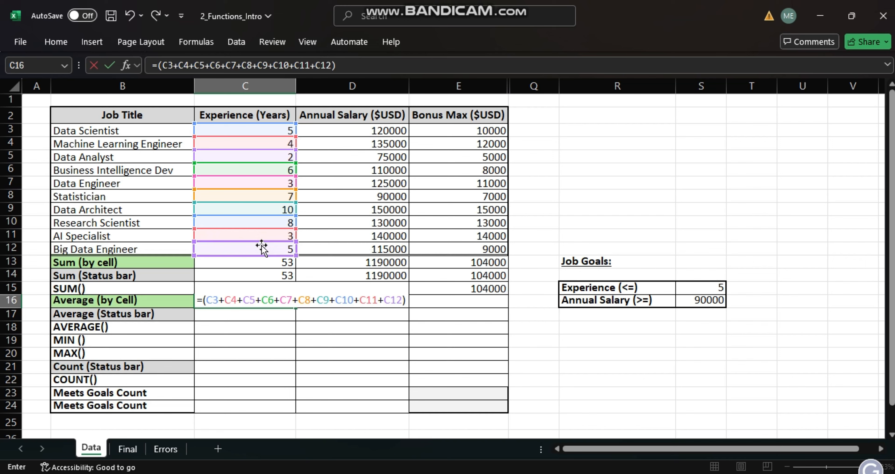
text(/10)
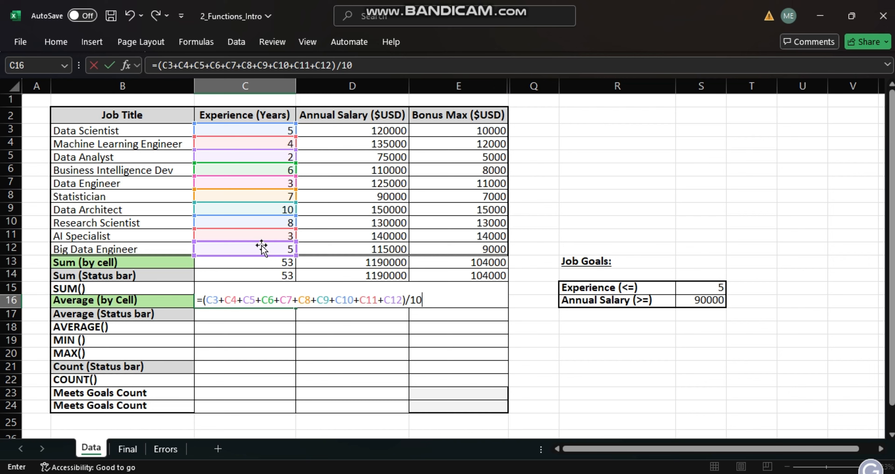
key(Return)
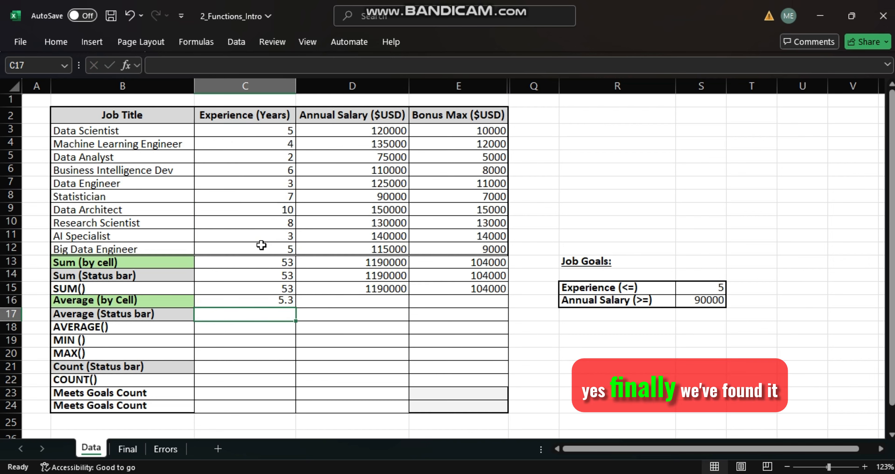
click(273, 301)
drag(295, 308, 501, 302)
Step: Copy the status bar average of the Experience values C3:C12 and paste it into C17 as 5.3
click(241, 315)
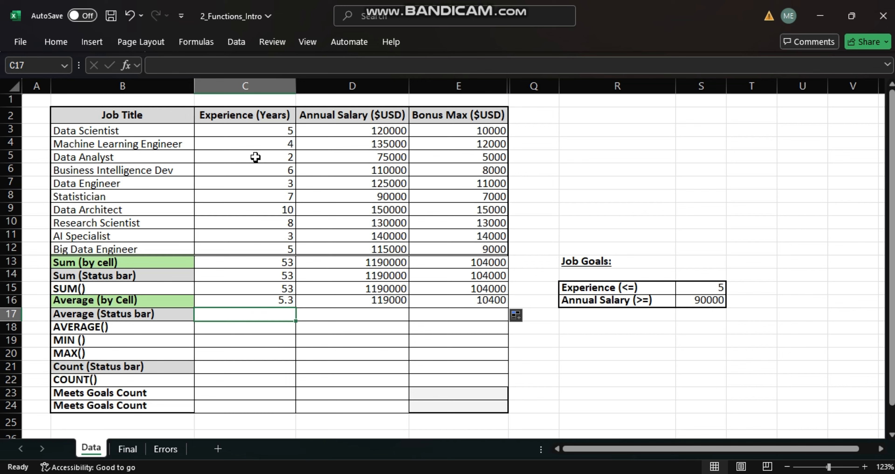
drag(251, 130, 268, 253)
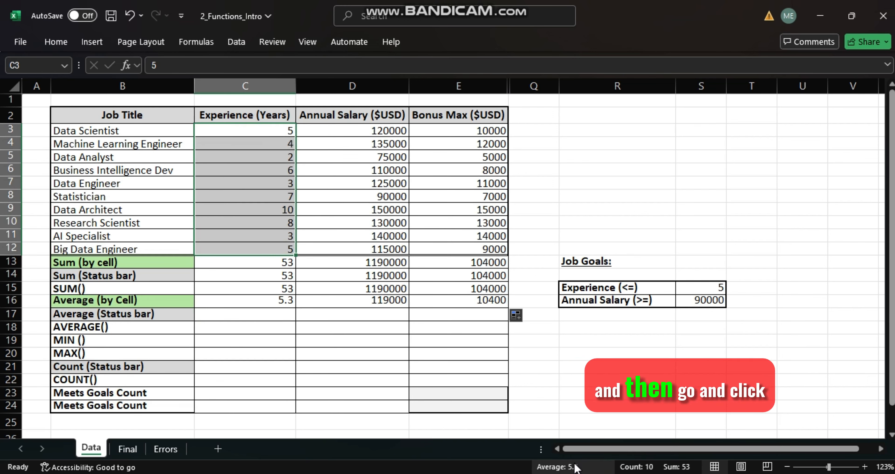
click(565, 466)
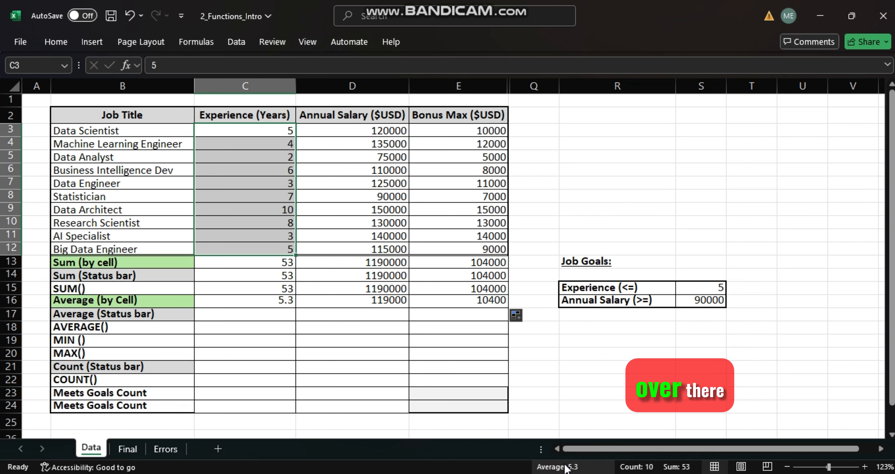
click(223, 317)
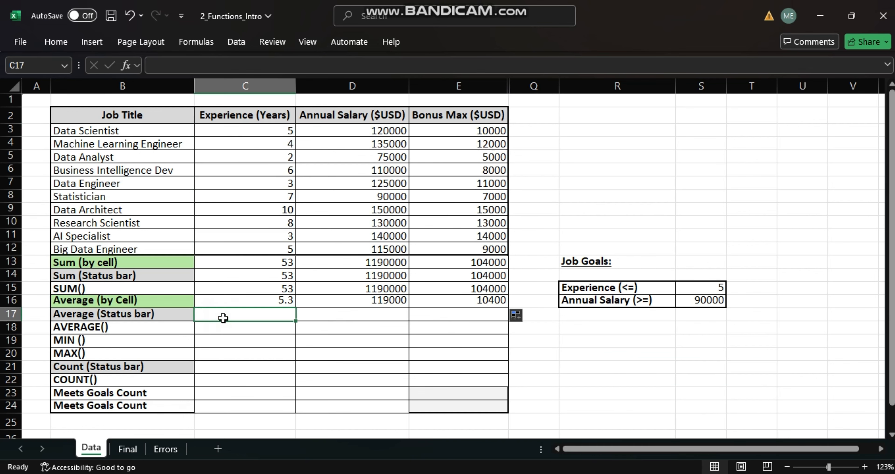
text(5.3)
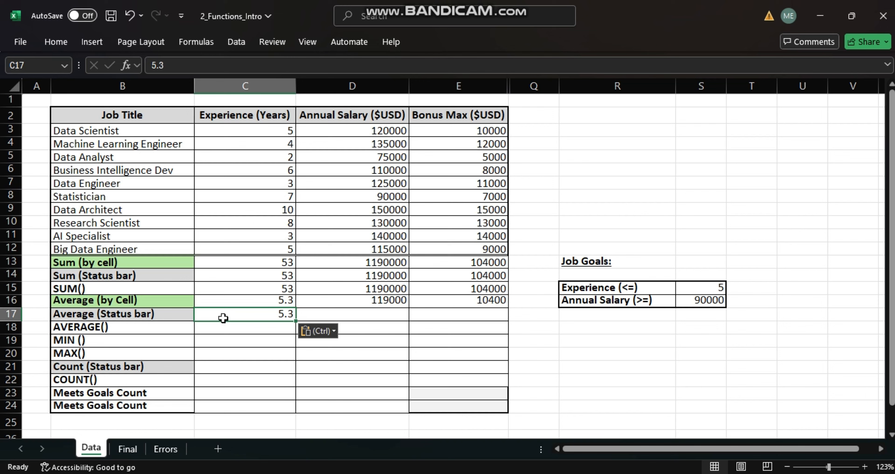
Step: Copy the status bar average of the Annual Salary values D3:D12 and paste it into D17 as 119000
click(337, 316)
drag(358, 129, 365, 244)
click(556, 467)
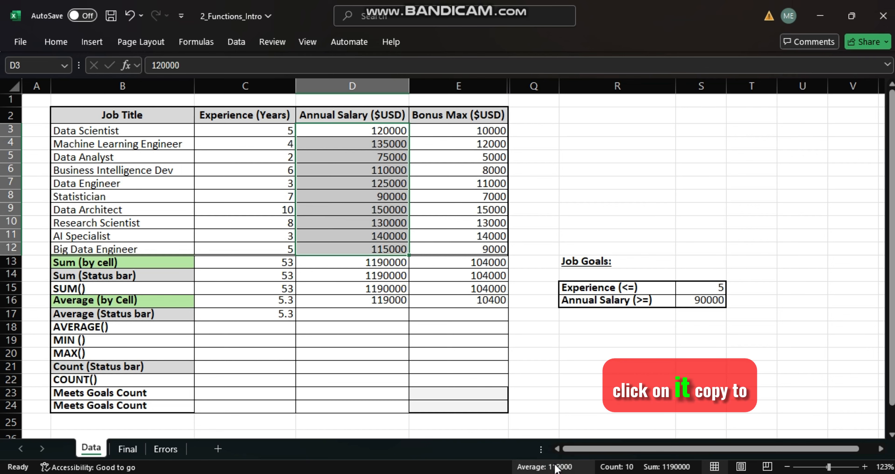
click(364, 318)
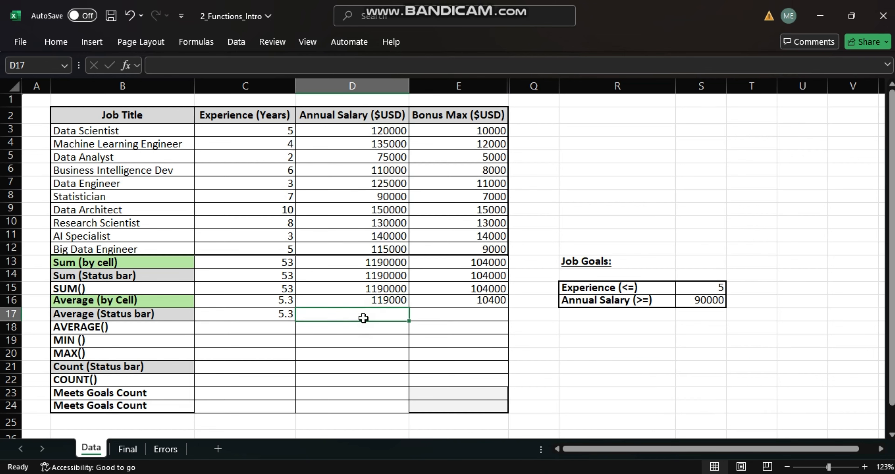
text(119000)
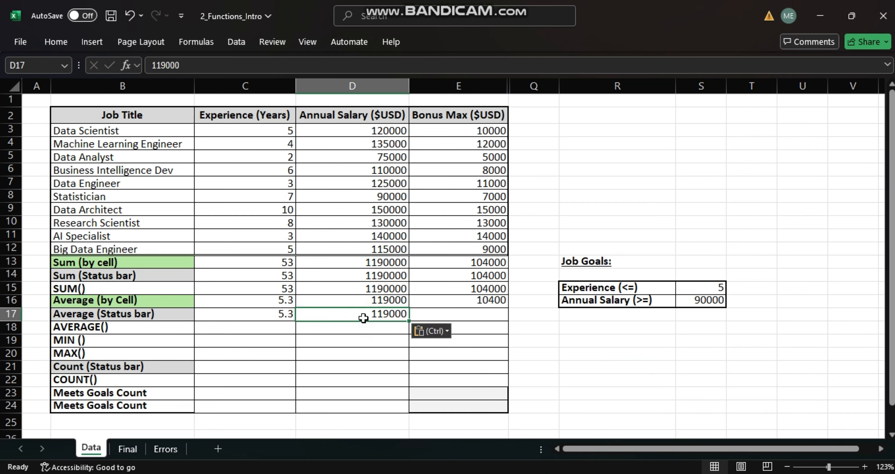
Step: Copy the status bar average of the Bonus Max values E3:E12 and paste it into E17 as 10400
click(469, 318)
drag(453, 131, 457, 246)
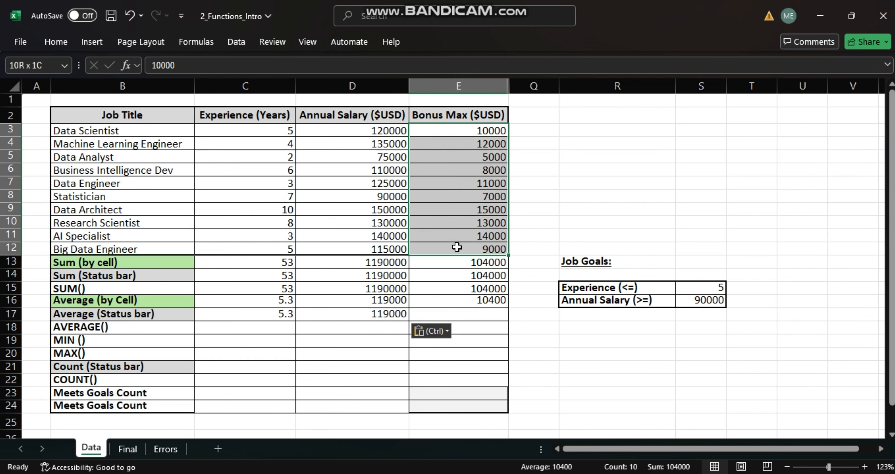
click(558, 467)
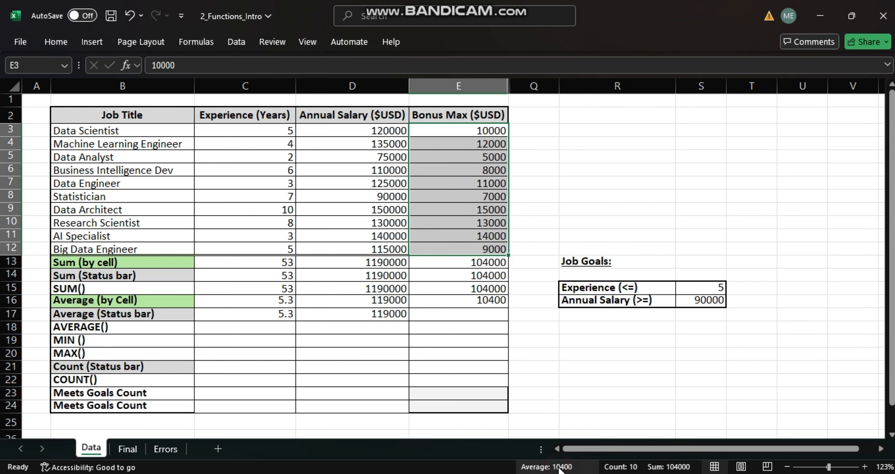
click(455, 311)
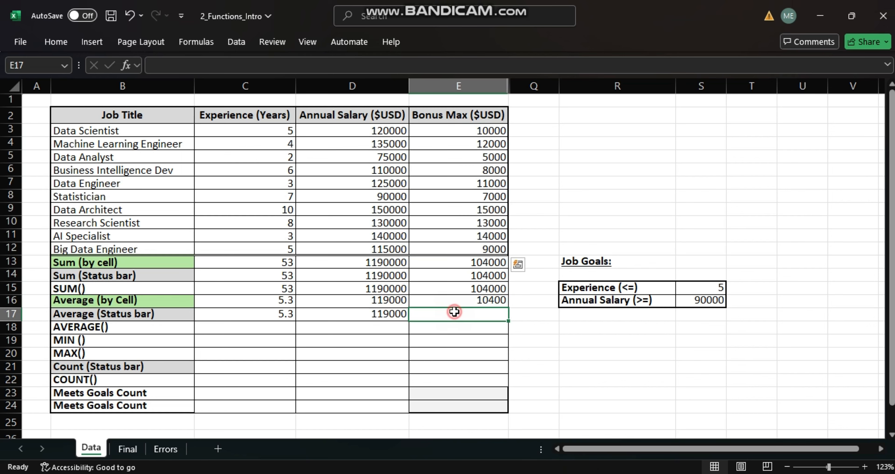
text(10400)
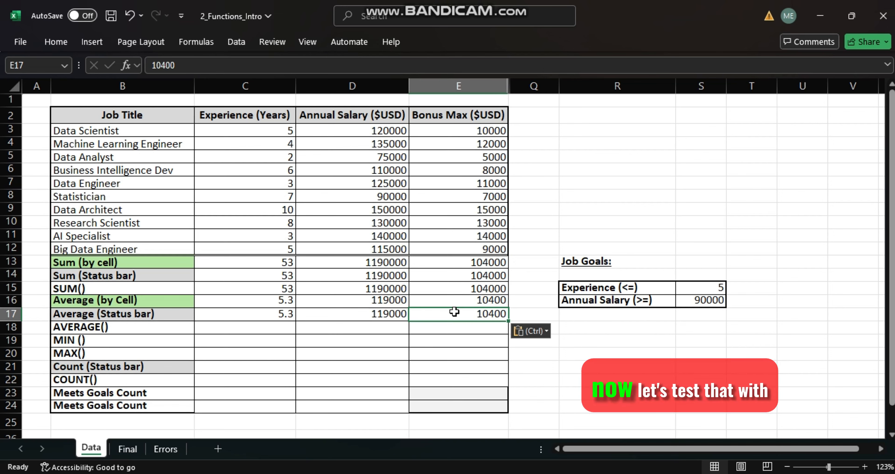
Step: Enter =AVERAGE(C3:C12) in C18 of the AVERAGE() row and fill it across to E18
click(237, 330)
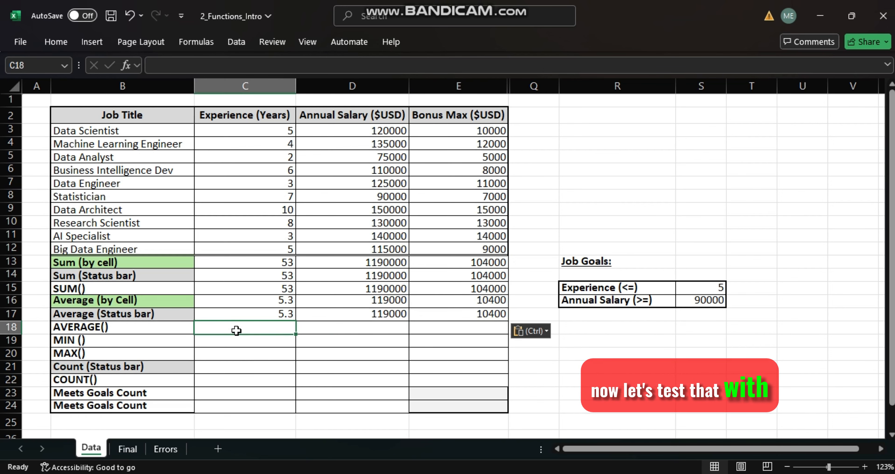
text(=AVERAGE)
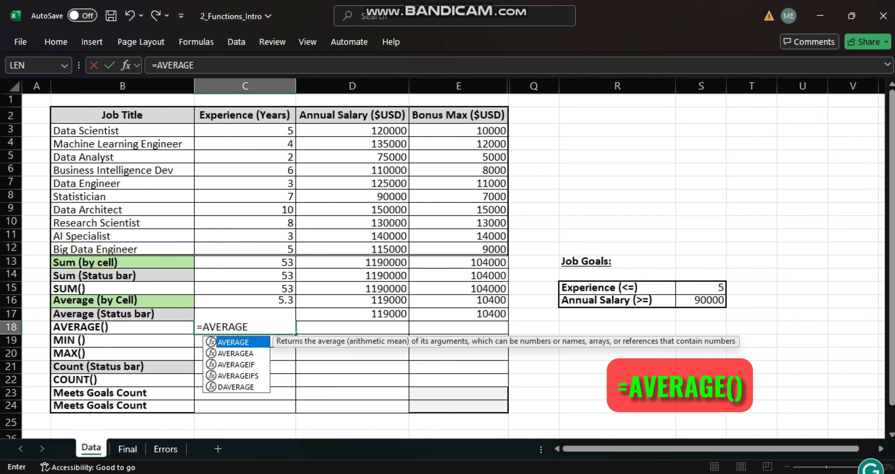
key(BackSpace)
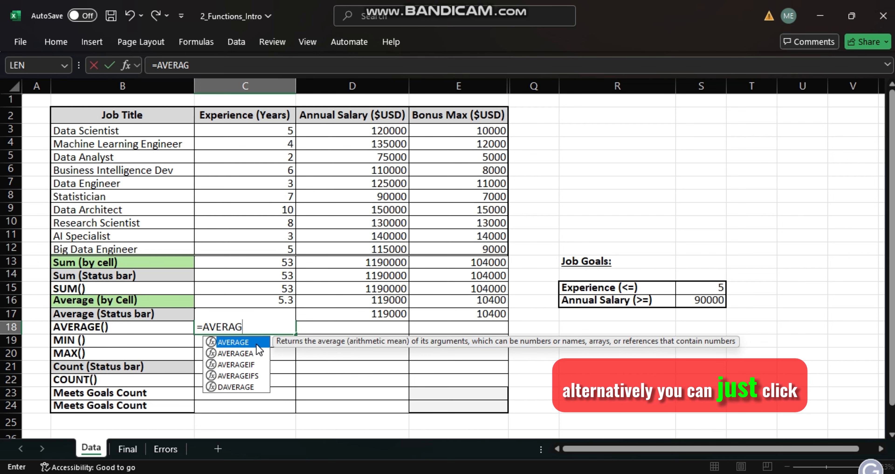
key(Tab)
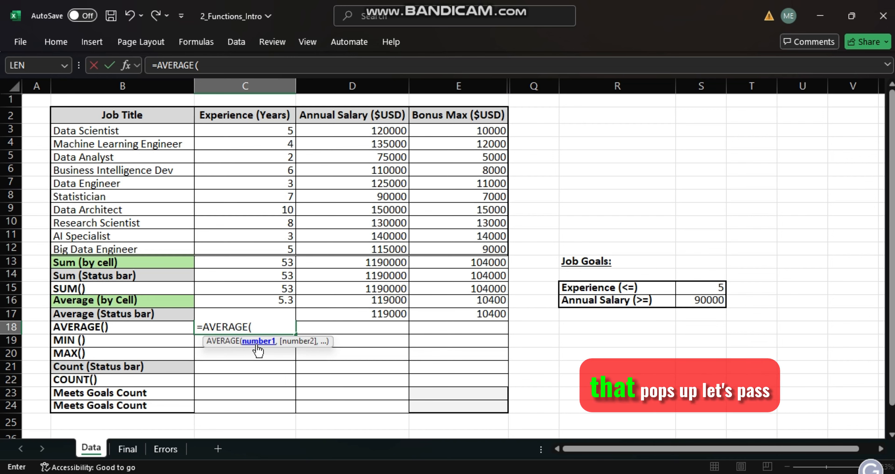
drag(257, 130, 273, 250)
key(Return)
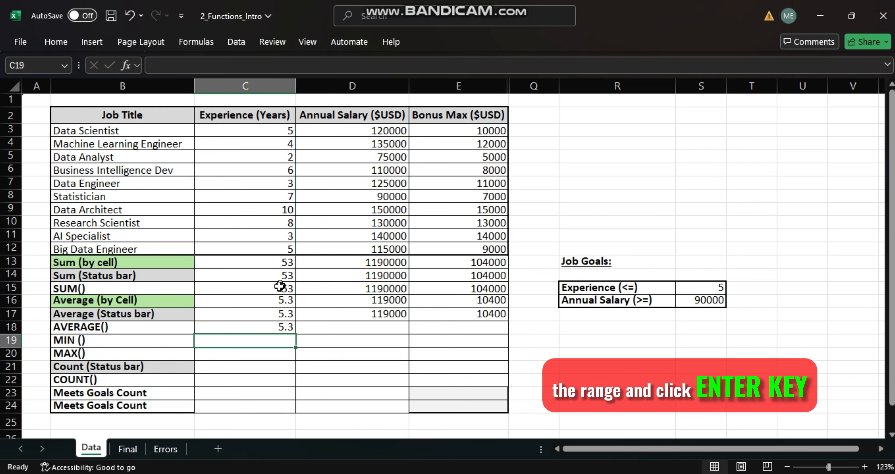
click(274, 328)
drag(296, 335, 474, 335)
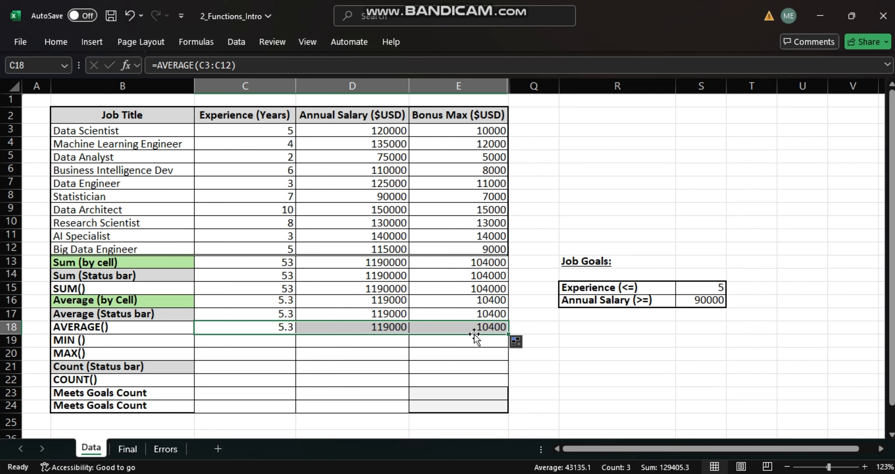
Step: Enter =MIN(C3:C12) in C19 of the MIN() row and fill it across to E19
click(250, 342)
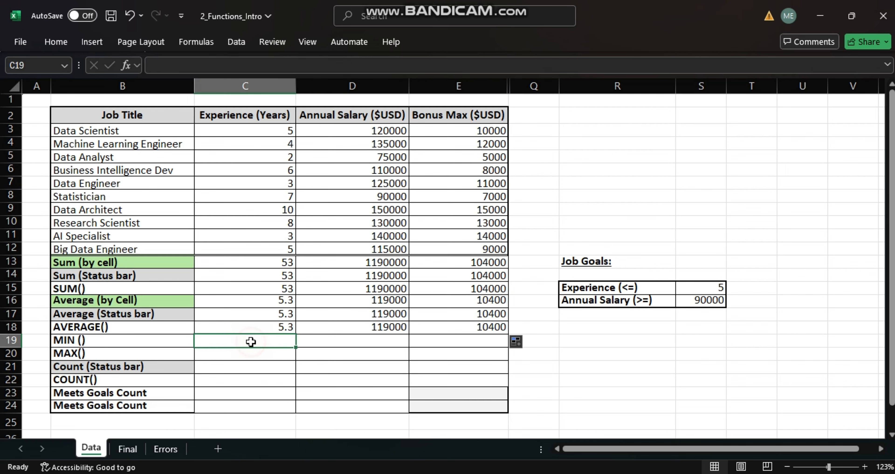
text(=)
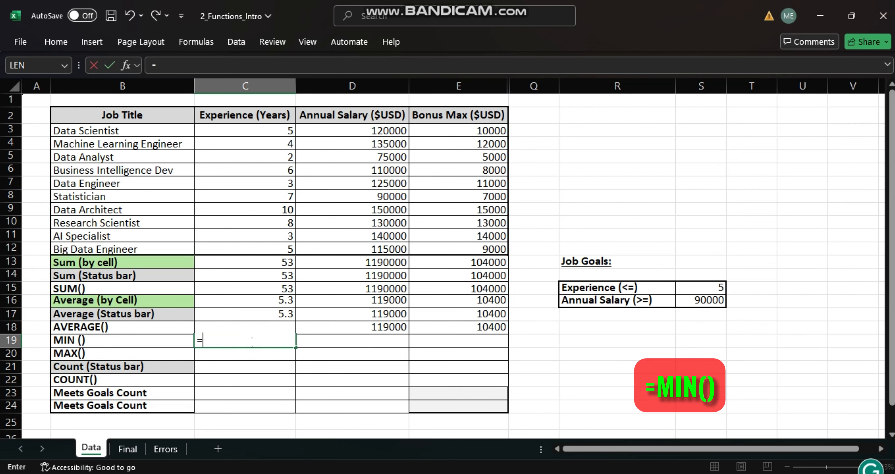
text(MIN)
key(BackSpace)
text(MIN)
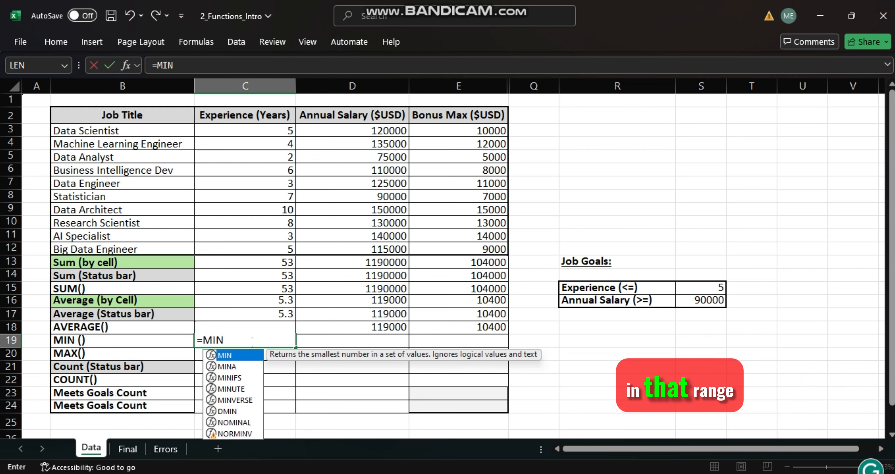
text(()
drag(245, 131, 245, 256)
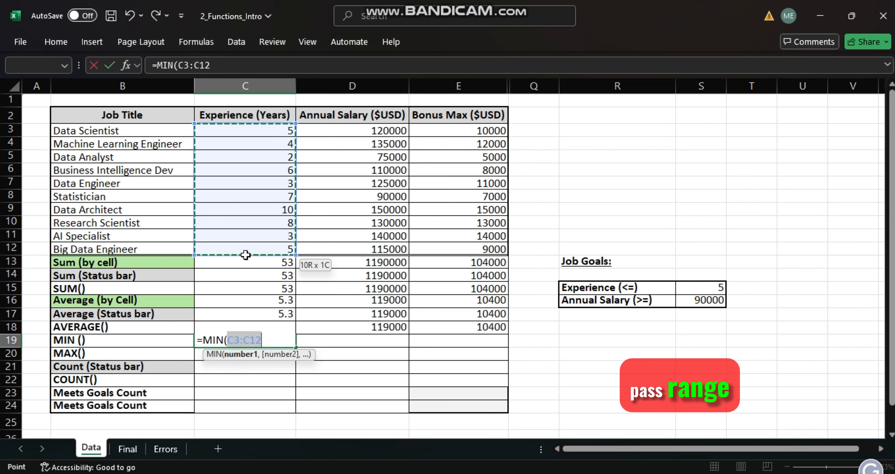
key(Return)
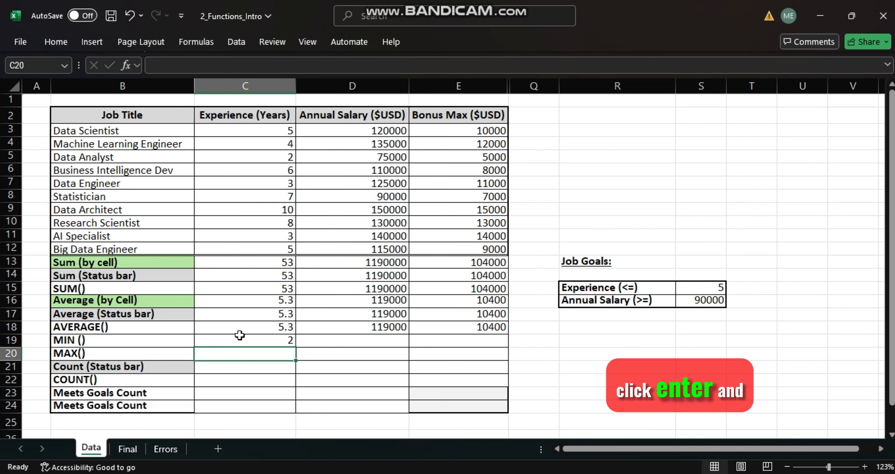
click(240, 335)
drag(295, 351, 488, 351)
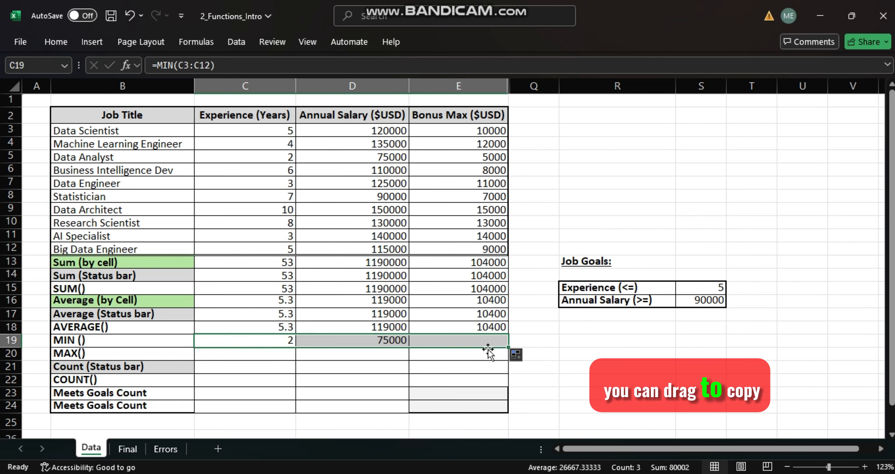
Step: Enter =MAX(C3:C12) in C20 of the MAX() row and fill it across to E20
click(263, 353)
text(=MAX)
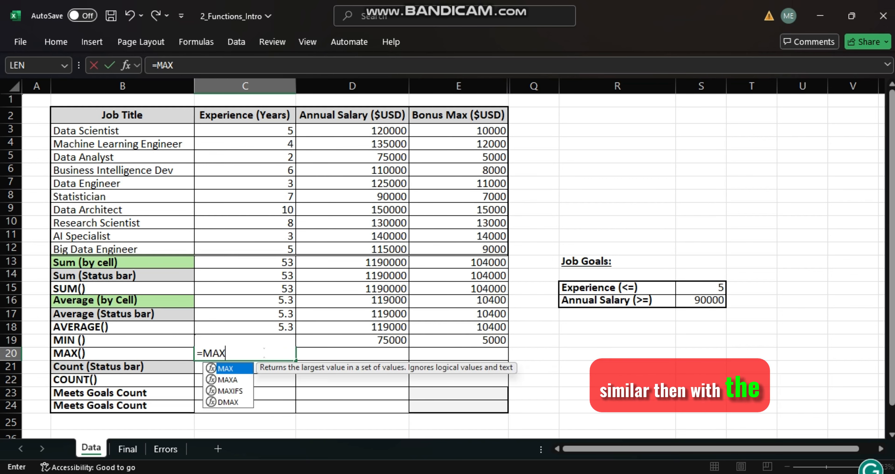
text(()
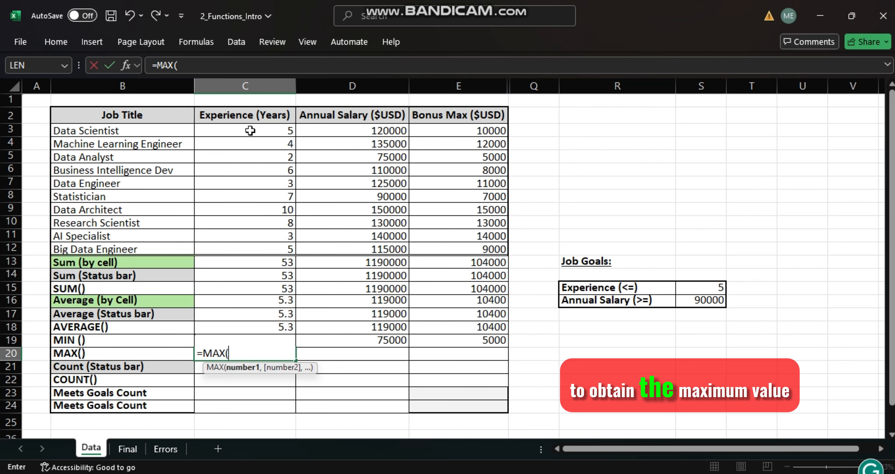
drag(250, 130, 245, 250)
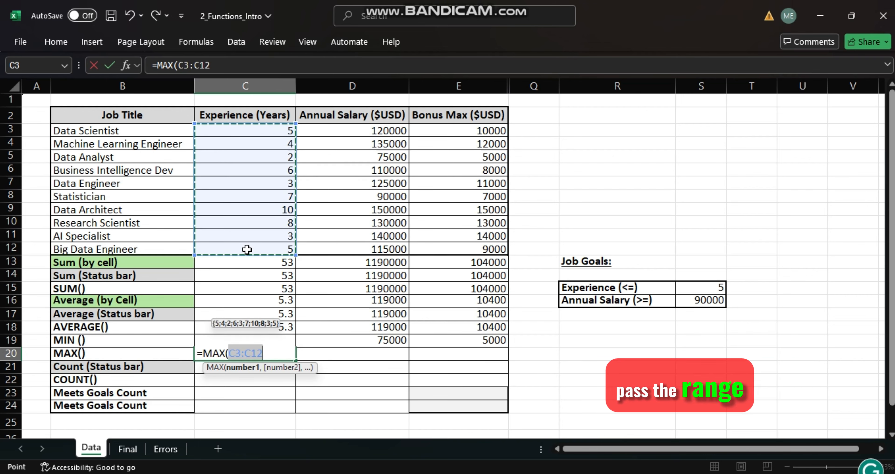
key(Return)
click(279, 353)
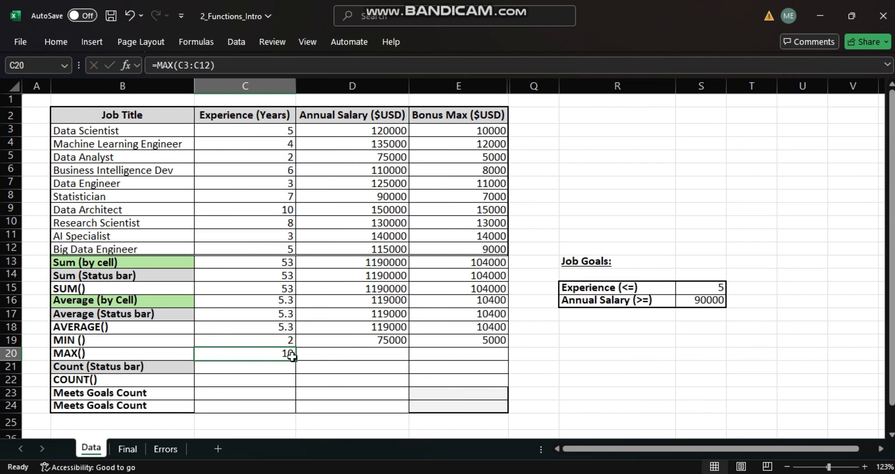
drag(297, 361, 483, 368)
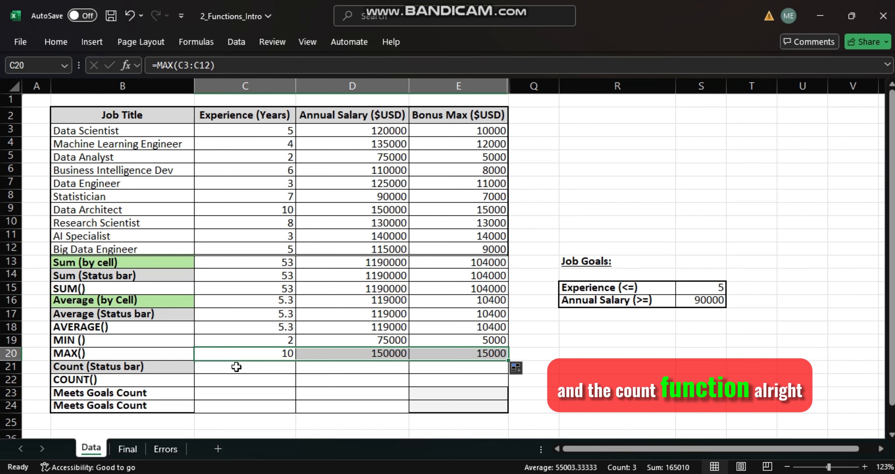
Step: Copy the status bar count of C3:C12 into C21 as 10, and undo a trial fill across to E21
click(237, 366)
drag(240, 133, 254, 246)
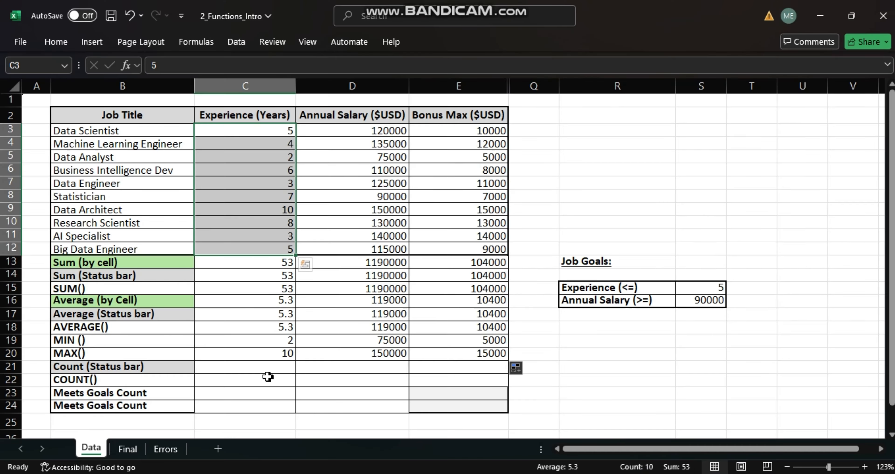
click(252, 369)
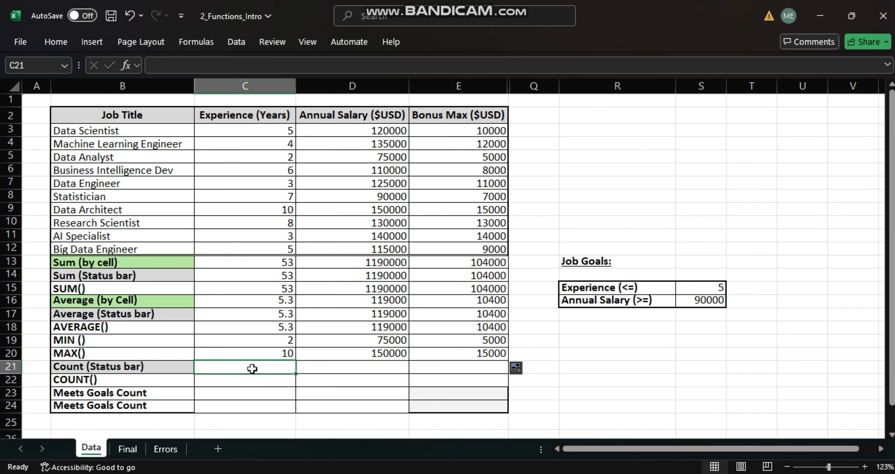
text(10)
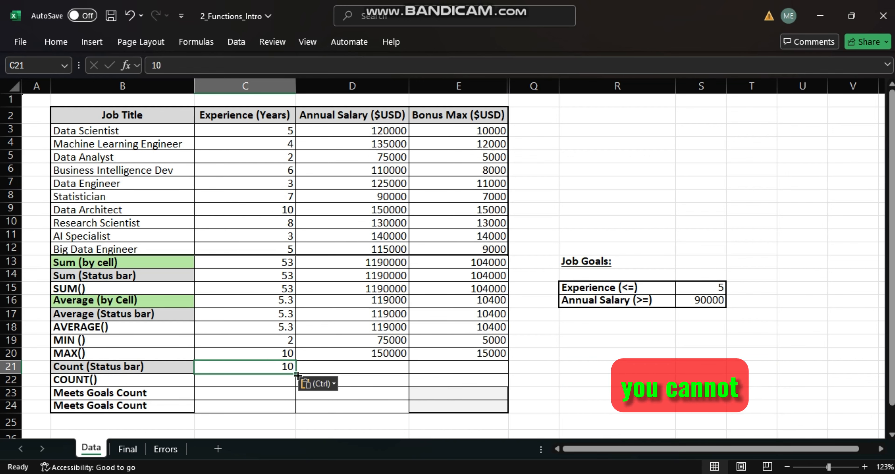
drag(297, 375, 469, 367)
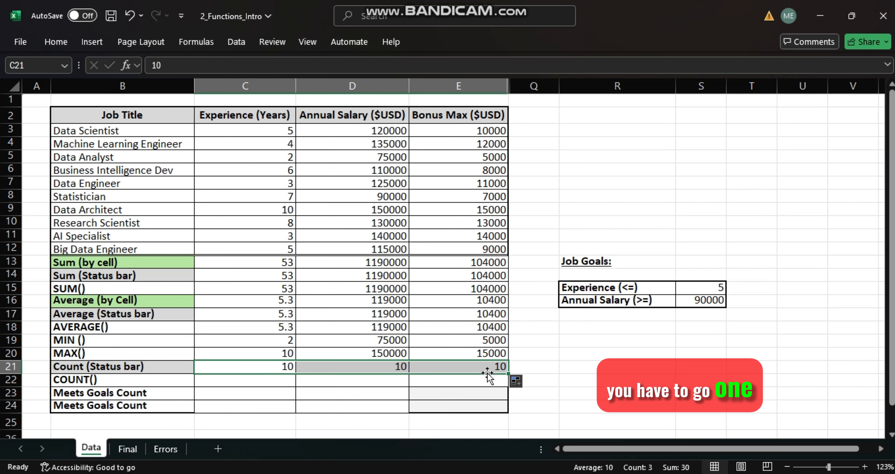
key(ctrl+z)
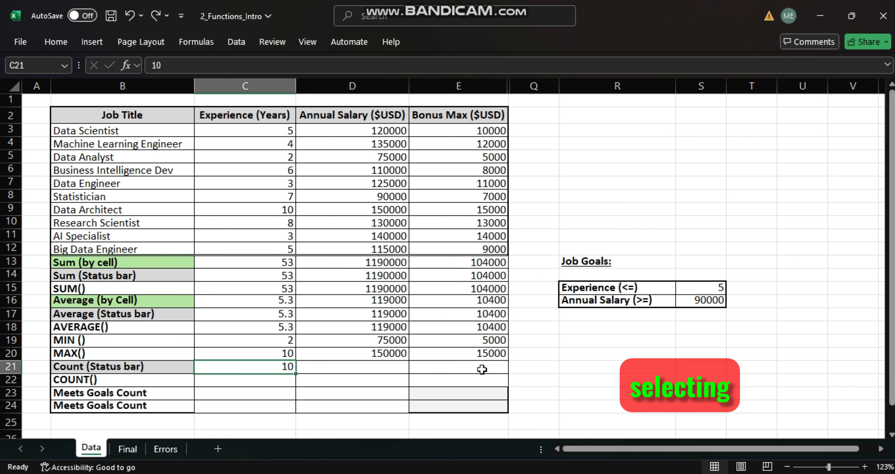
Step: Copy the status bar count of the Annual Salary values D3:D12 and paste it into D21 as 10
click(373, 131)
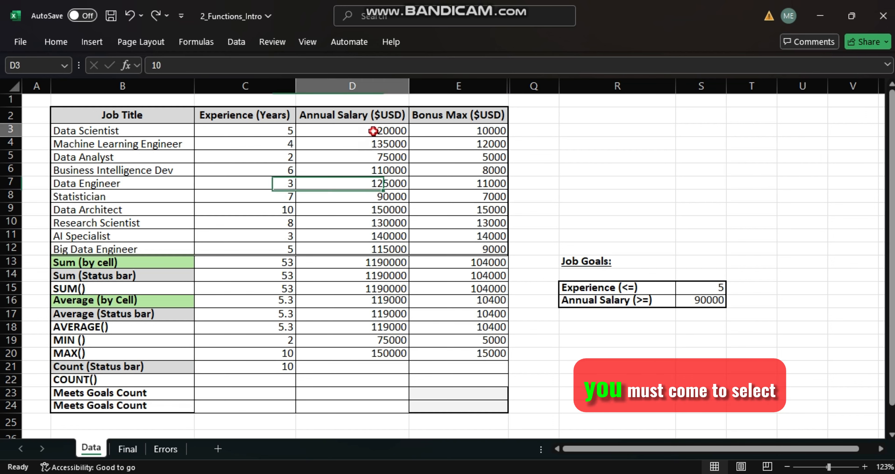
drag(373, 130, 375, 245)
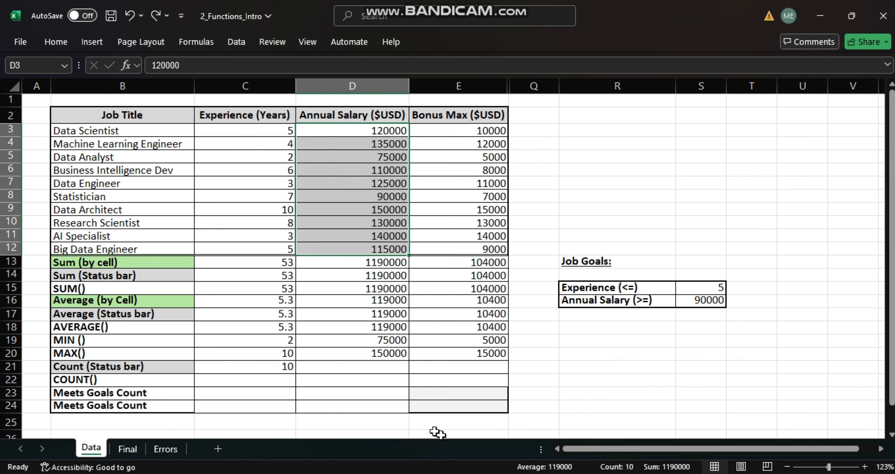
click(344, 366)
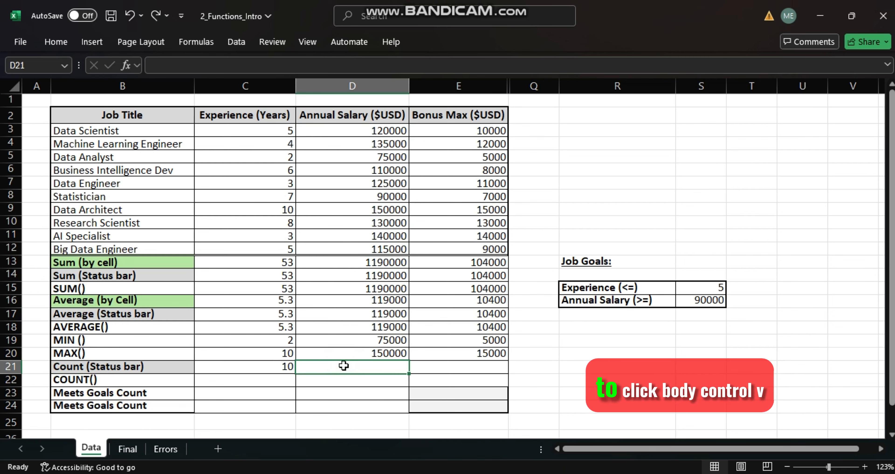
text(10)
Step: Copy the status bar count of the Bonus Max values E3:E12 and paste it into E21 as 10
click(443, 370)
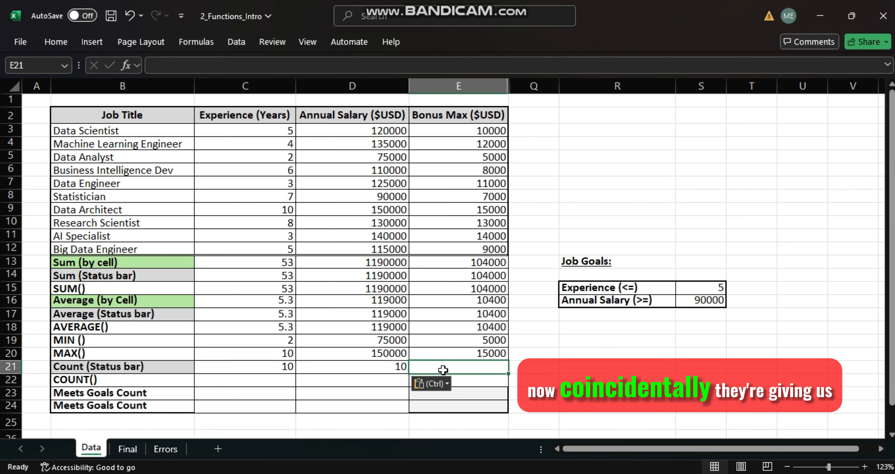
drag(460, 136, 470, 243)
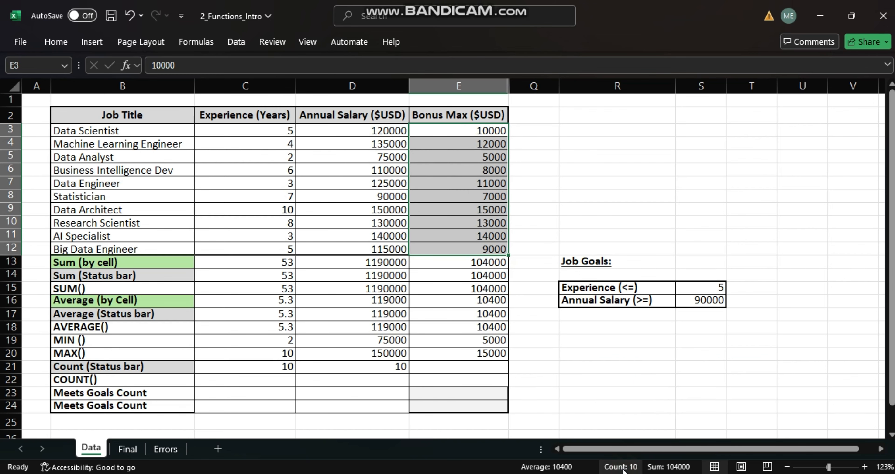
click(459, 368)
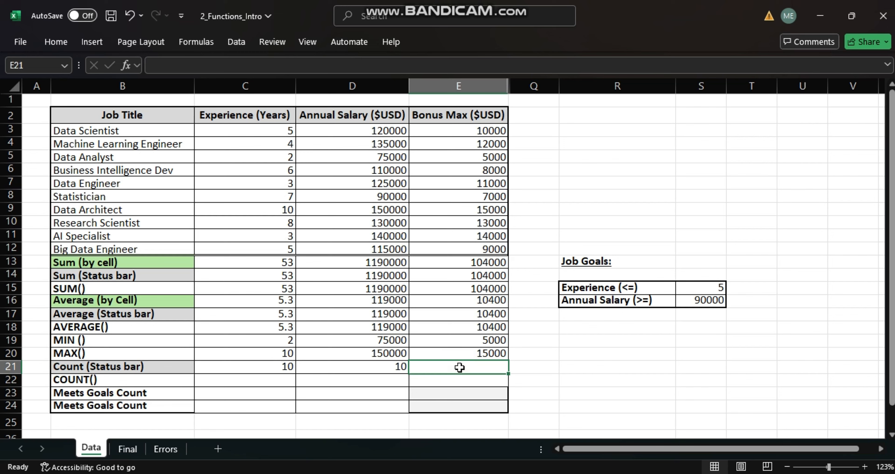
text(10)
Step: Enter =COUNT(C3:C12) in C22 of the COUNT() row and fill it across to E22
click(237, 381)
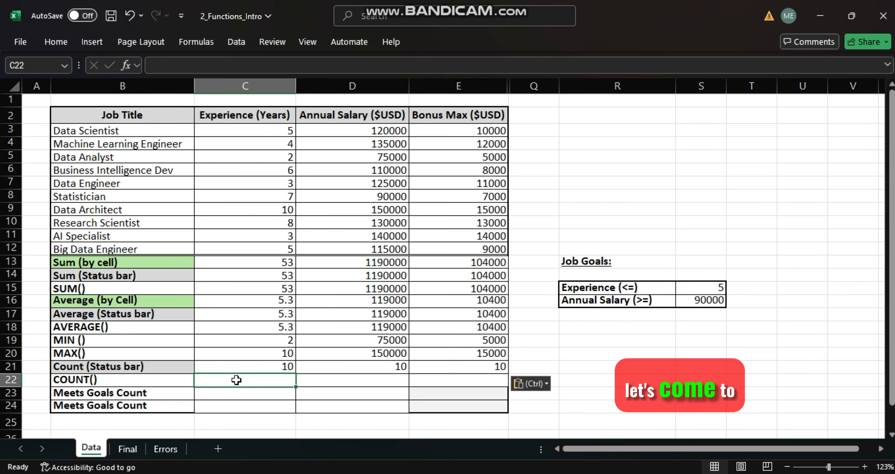
text(=COUNT()
drag(245, 131, 256, 256)
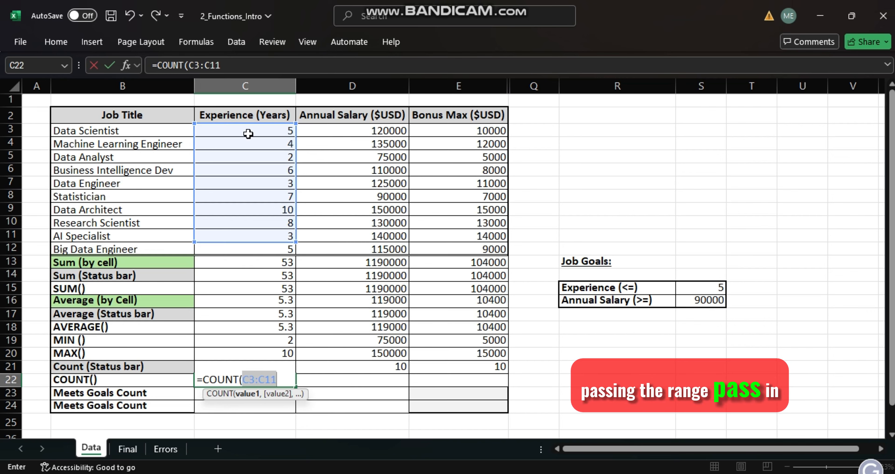
drag(248, 134, 244, 249)
key(Return)
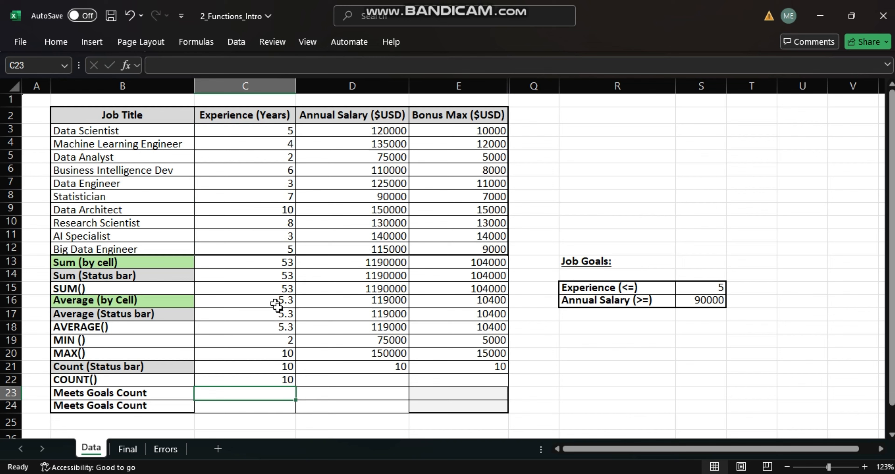
click(282, 381)
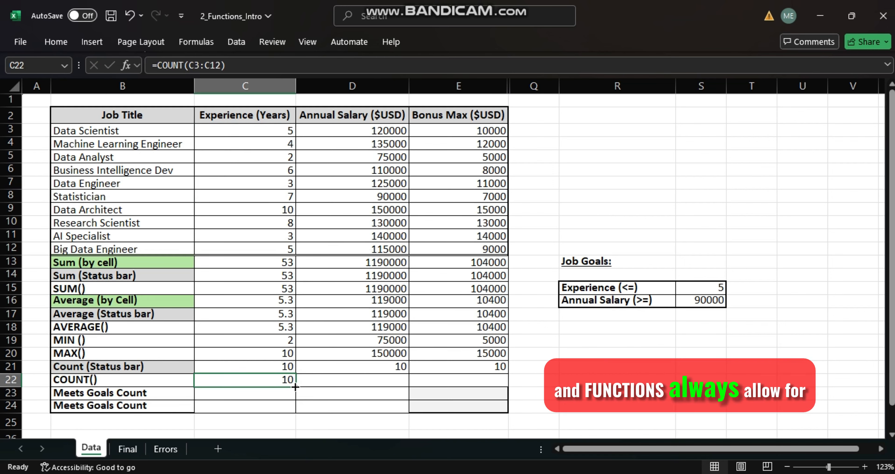
drag(295, 387, 476, 383)
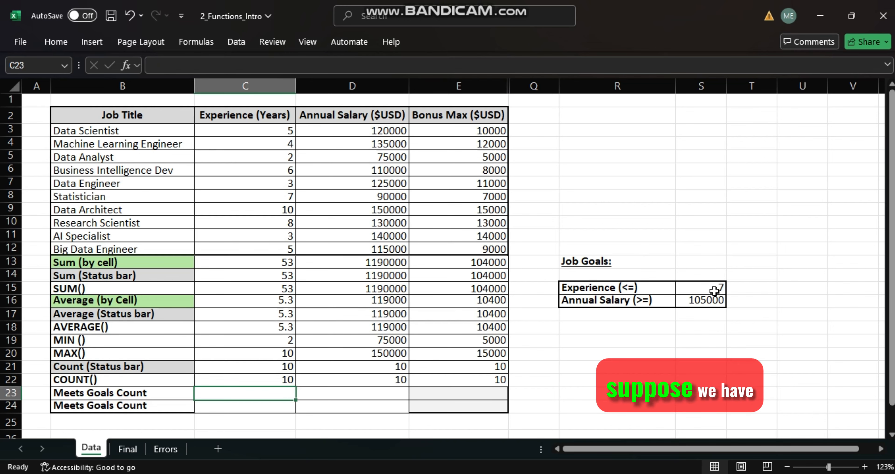
Step: Try to enter =COUNTIF(C3:C12,<=7) in C23 to count the jobs meeting the experience goal
click(714, 290)
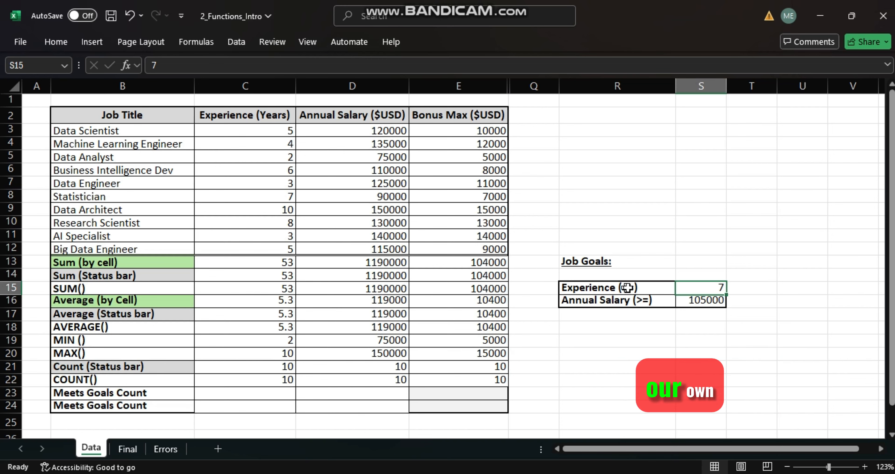
click(635, 289)
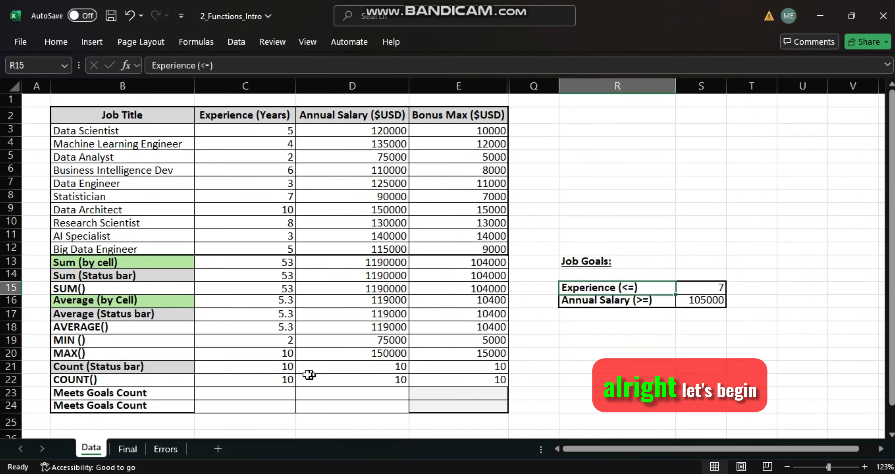
click(262, 393)
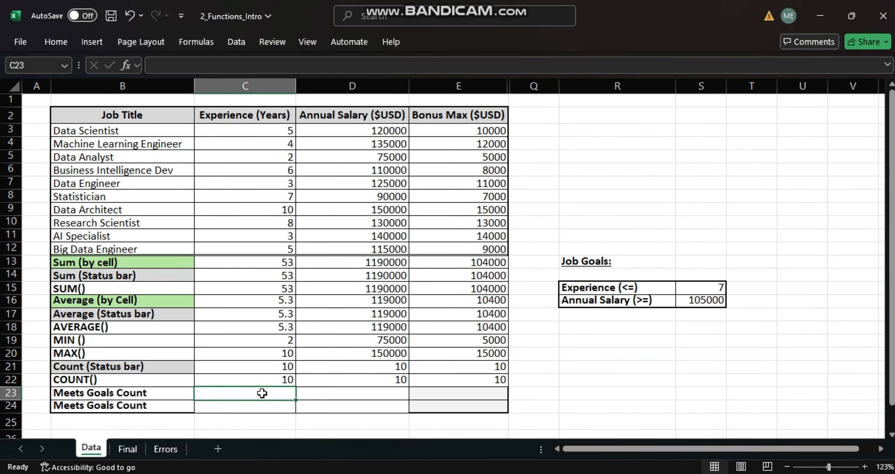
text(=C)
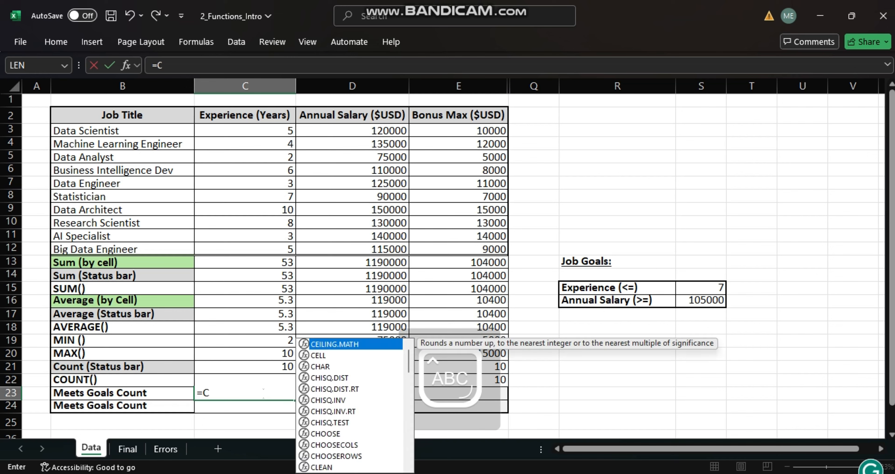
text(OUNTIF)
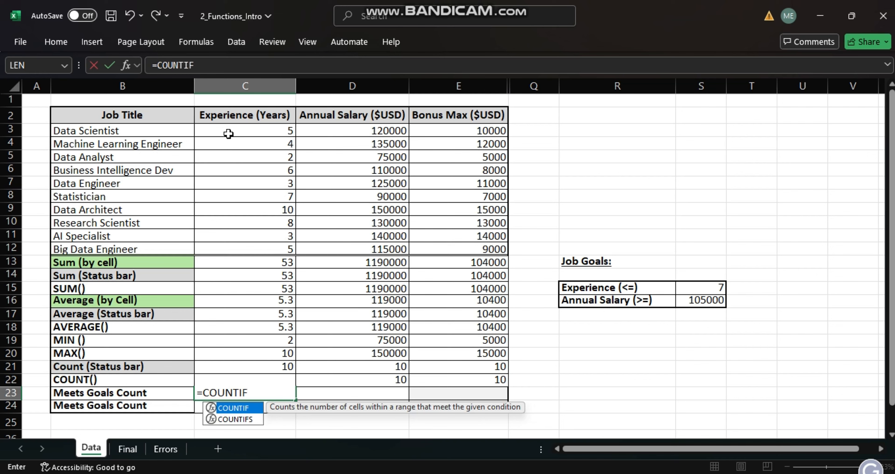
text(()
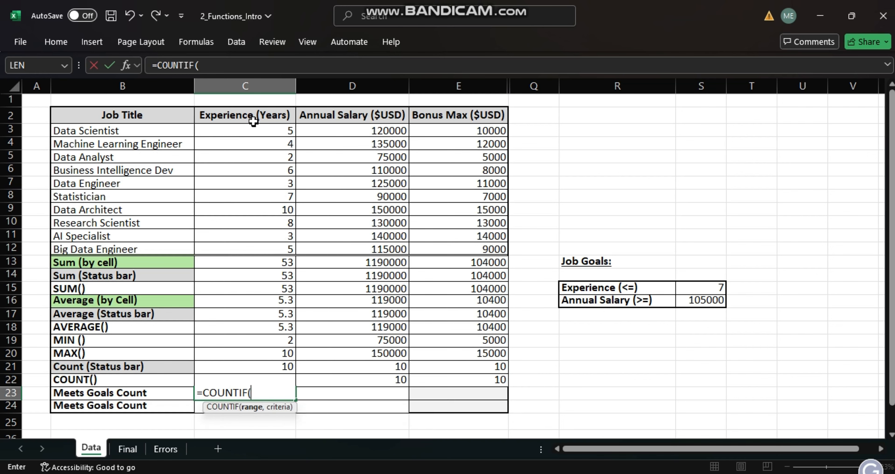
drag(248, 128, 253, 248)
text(,)
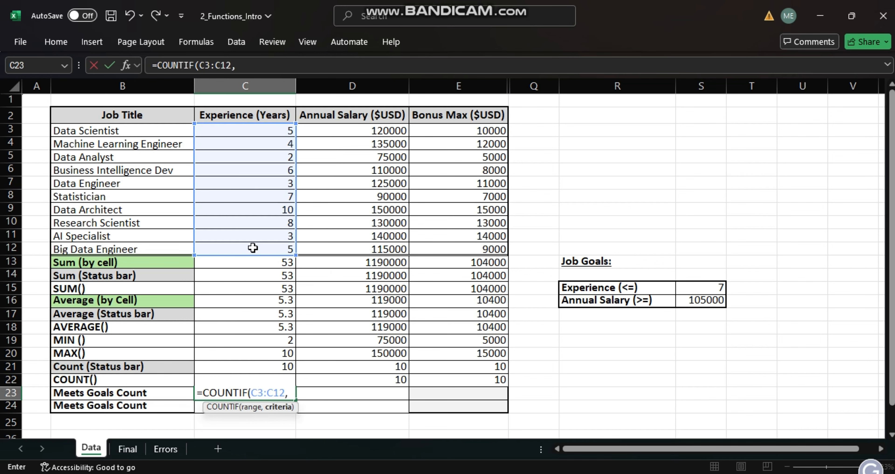
text(<=7)
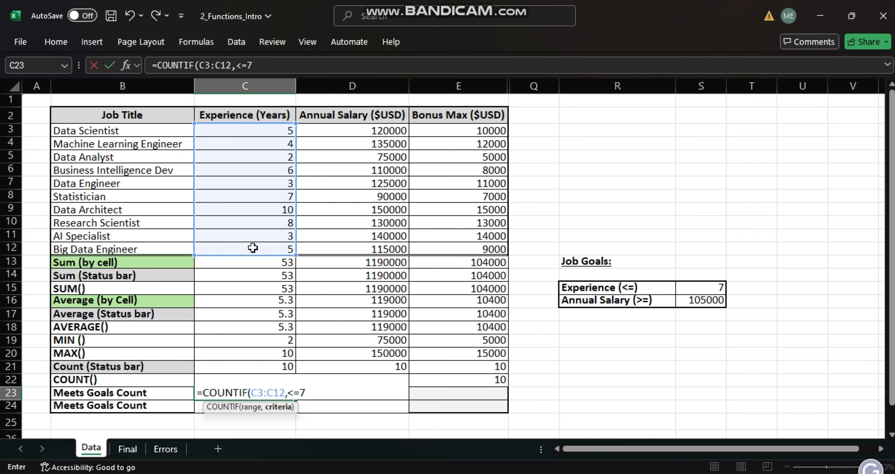
text())
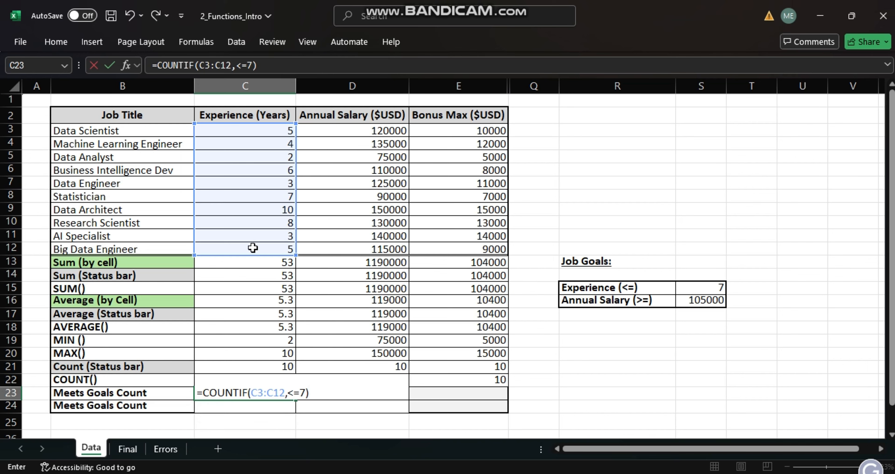
key(Return)
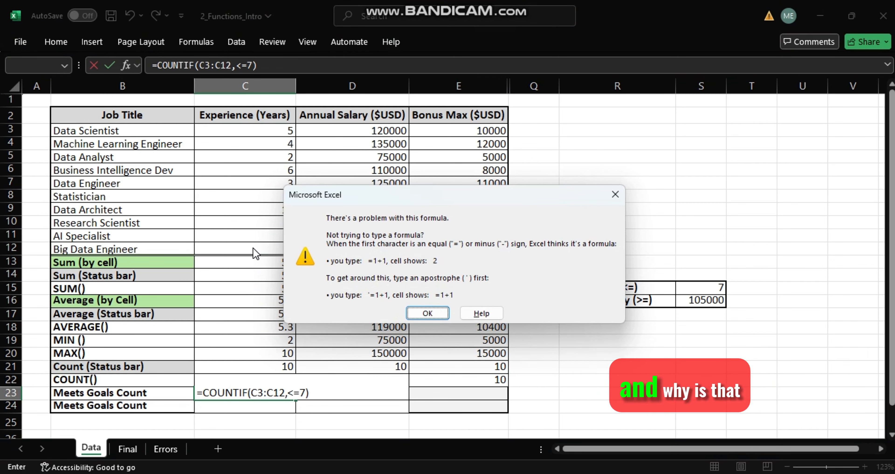
click(427, 313)
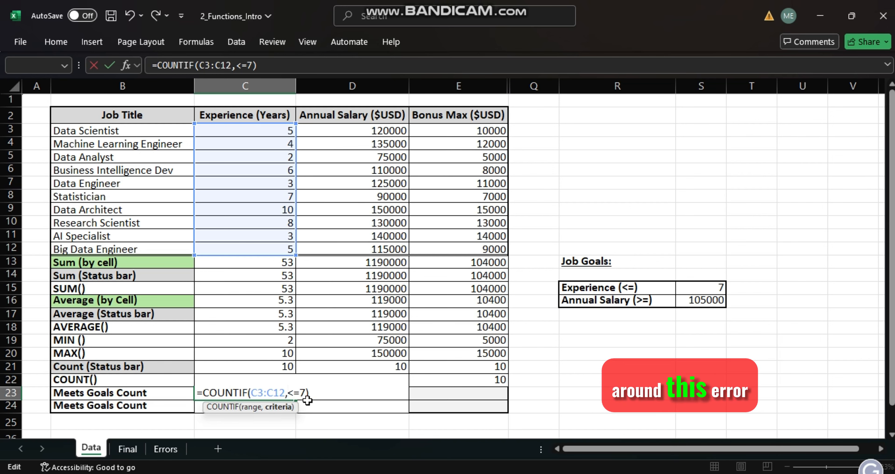
Step: Wrap the criterion in C23 in double quotes so the formula reads =COUNTIF(C3:C12,"<=7")
text(")
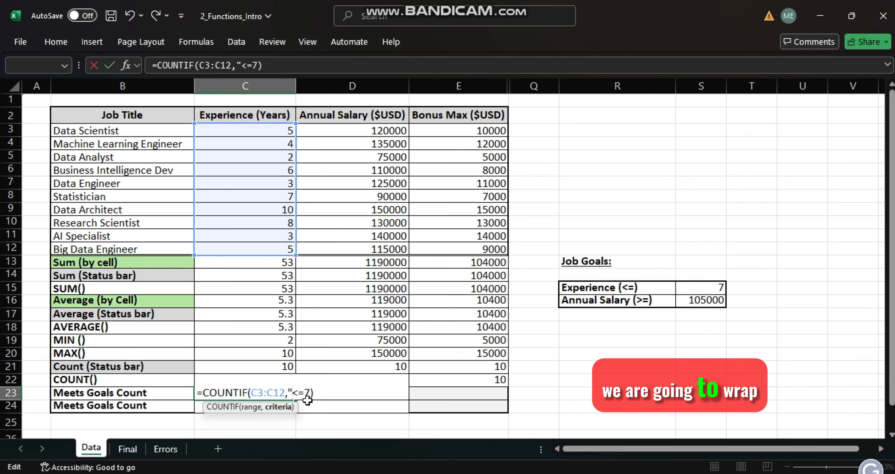
click(311, 393)
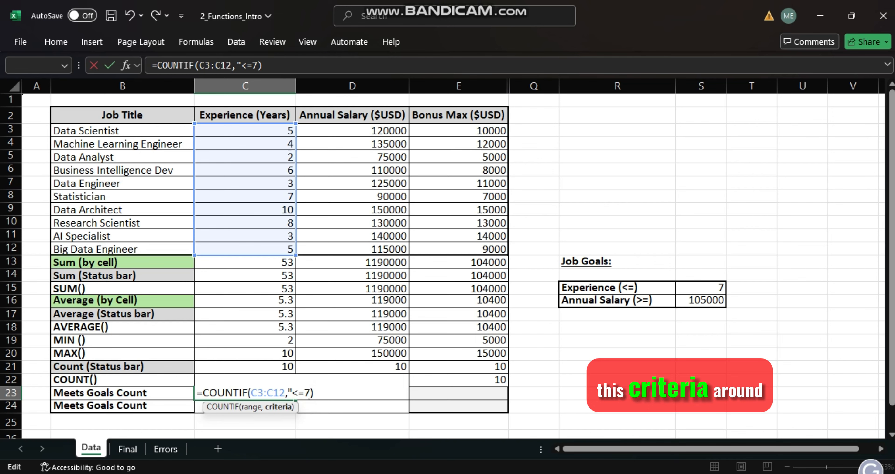
text(")
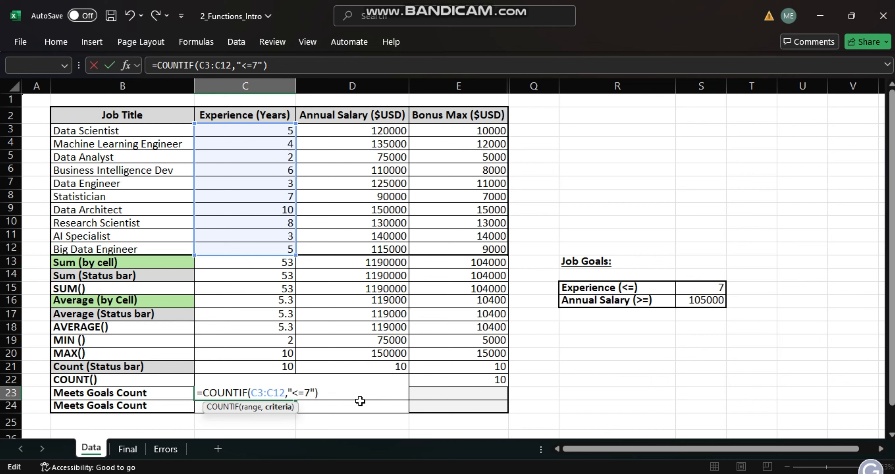
key(Return)
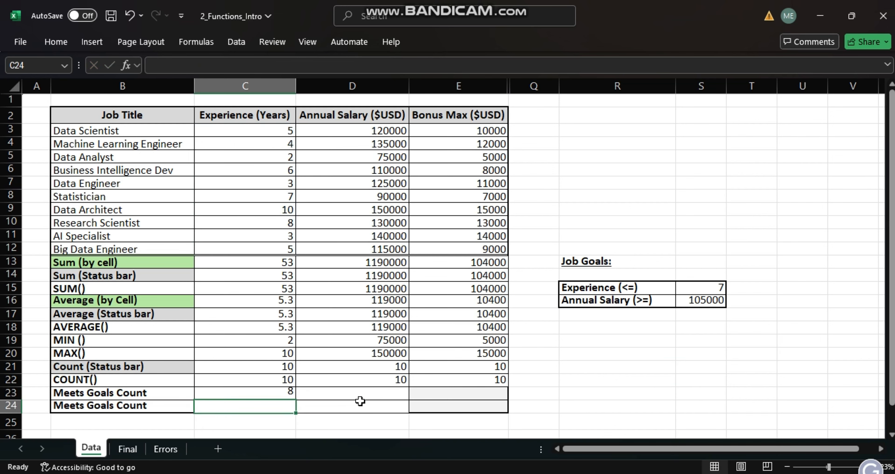
Step: Fill the C23 formula across to D23 and change its criterion there to ">=90000"
click(282, 392)
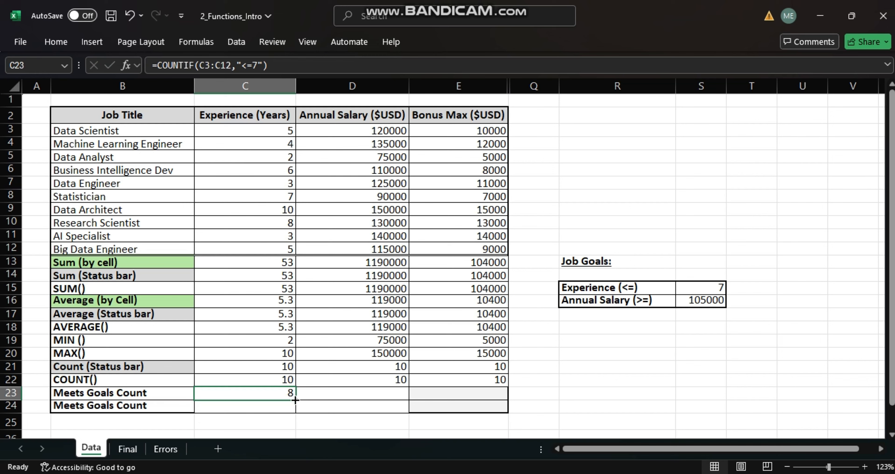
drag(295, 400, 379, 396)
double_click(377, 395)
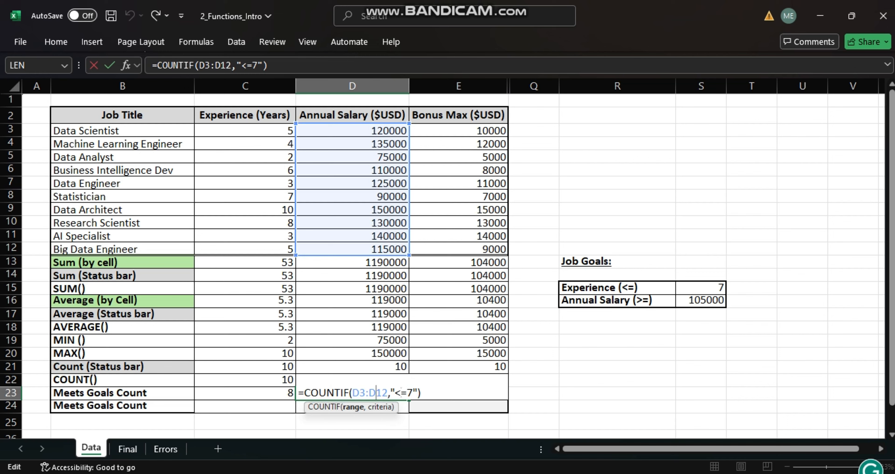
click(399, 392)
key(BackSpace)
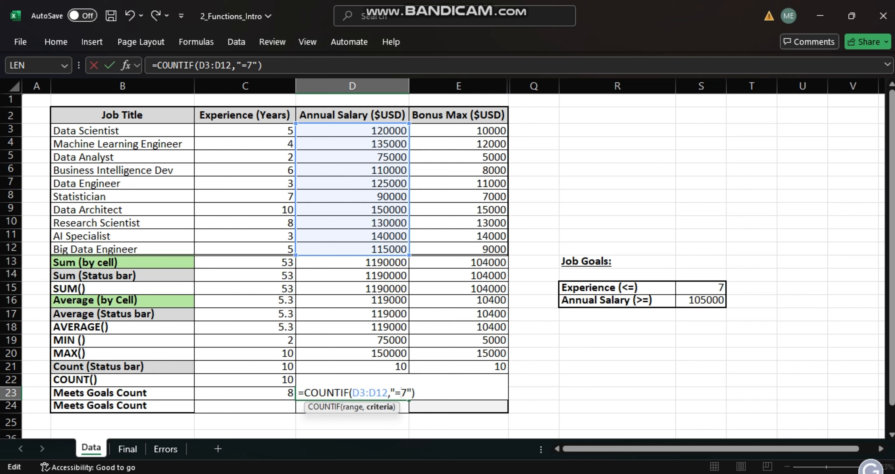
text(>)
key(BackSpace)
text(90000)
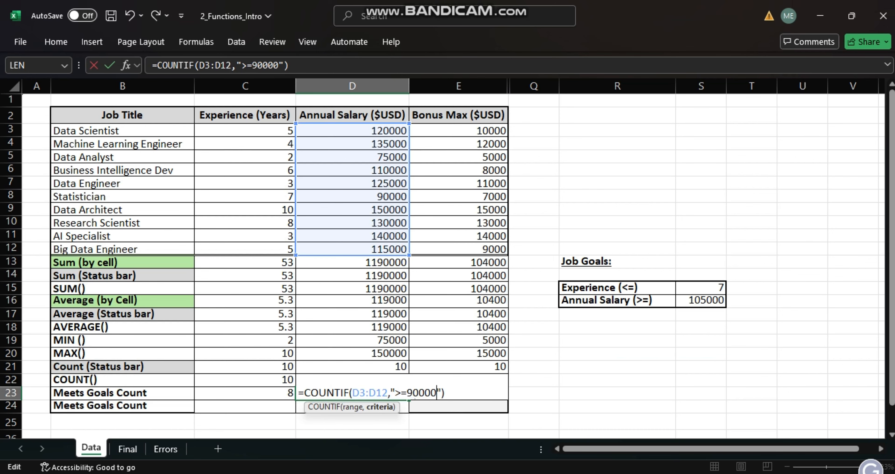
key(Return)
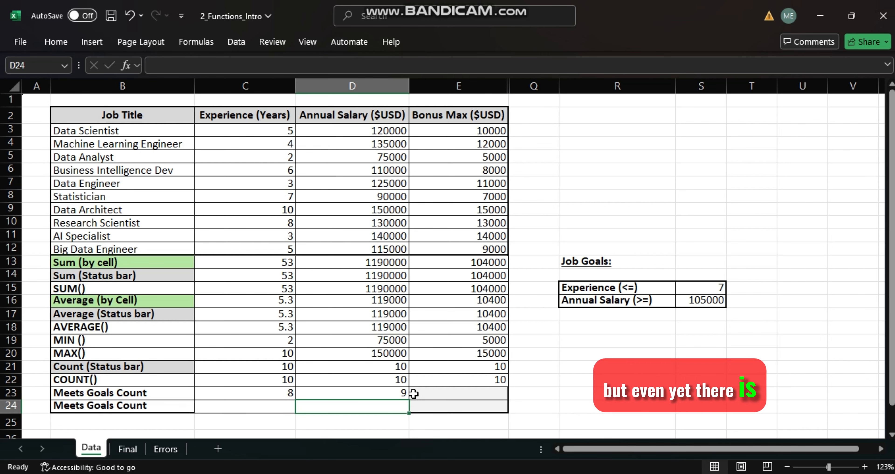
Step: Check the hardcoded criterion in C23, and set the Experience goal in S15 to 8
double_click(267, 393)
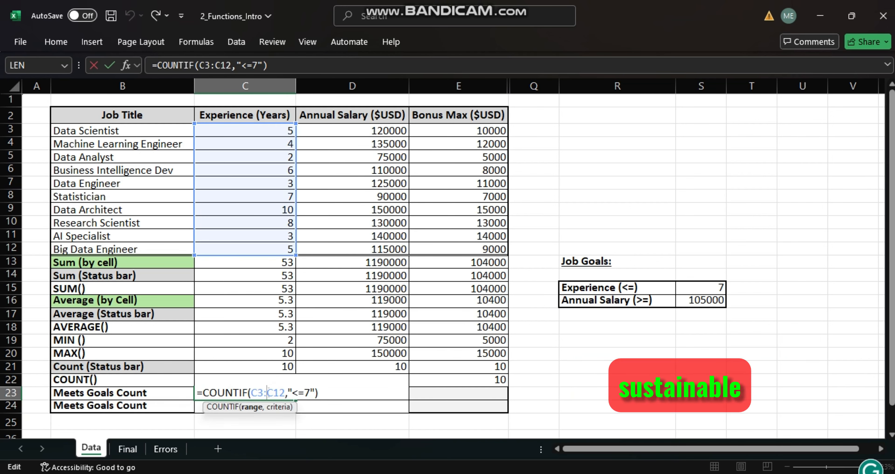
click(708, 291)
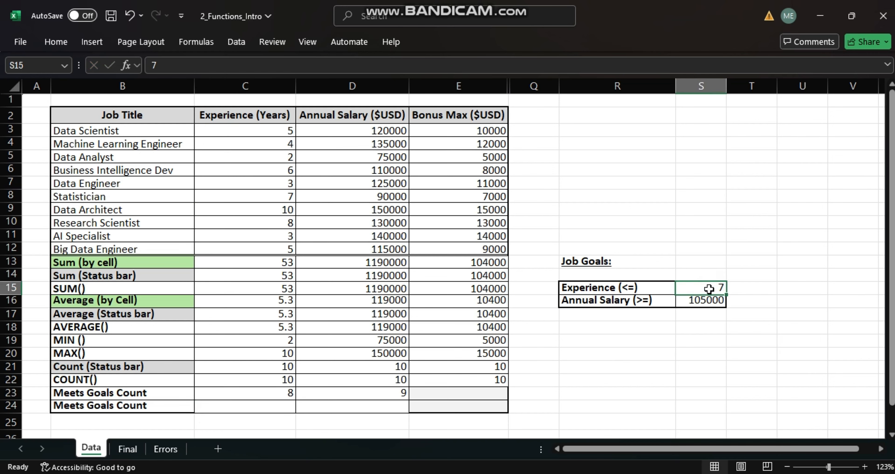
text(8)
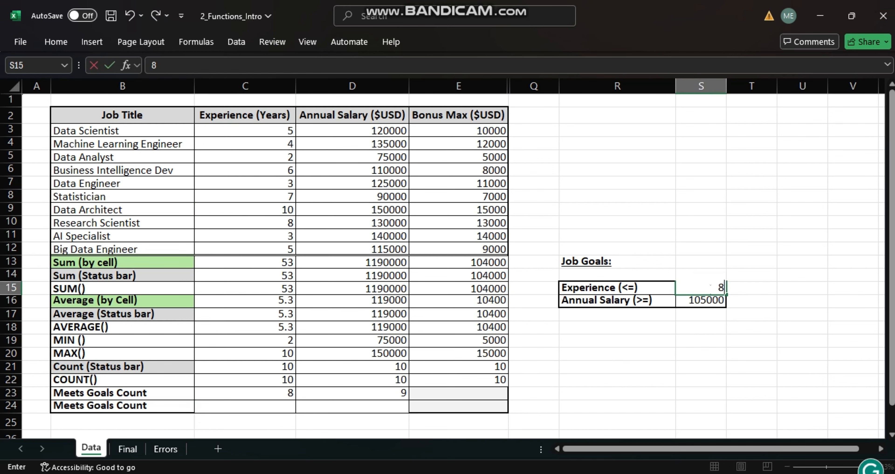
key(Return)
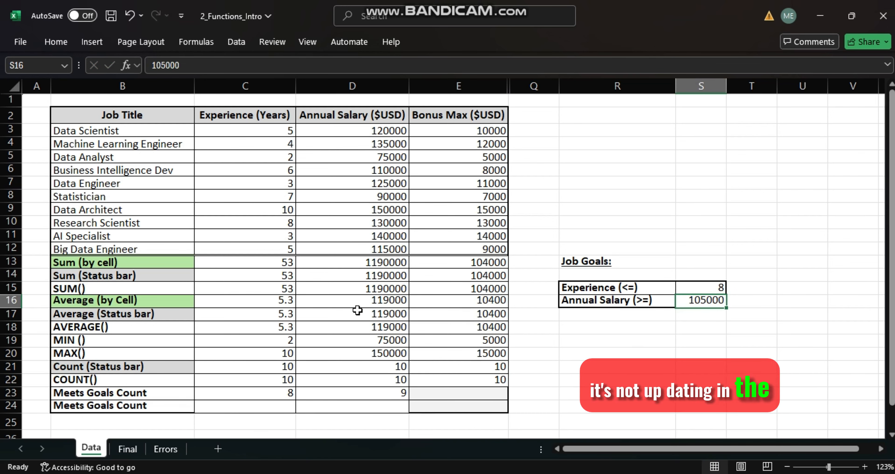
Step: Replace the 7 in the C23 criterion with a reference to S15 inside the quotes, giving =COUNTIF(C3:C12,"<=S15")
click(280, 394)
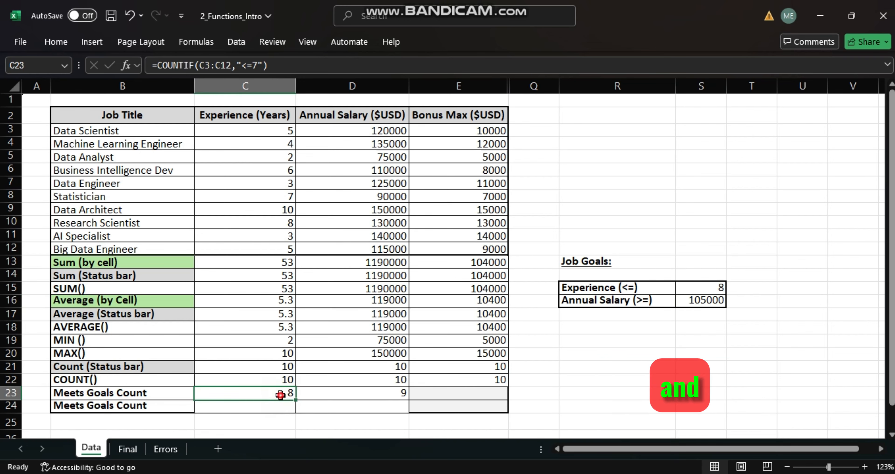
double_click(280, 394)
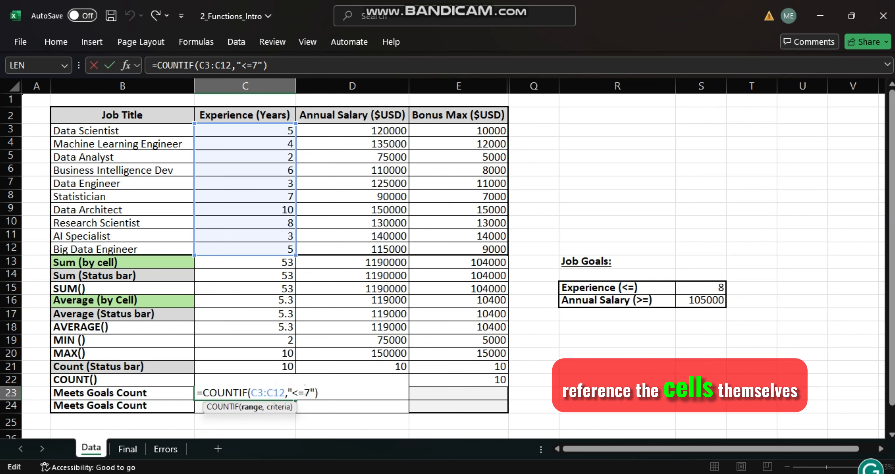
click(279, 393)
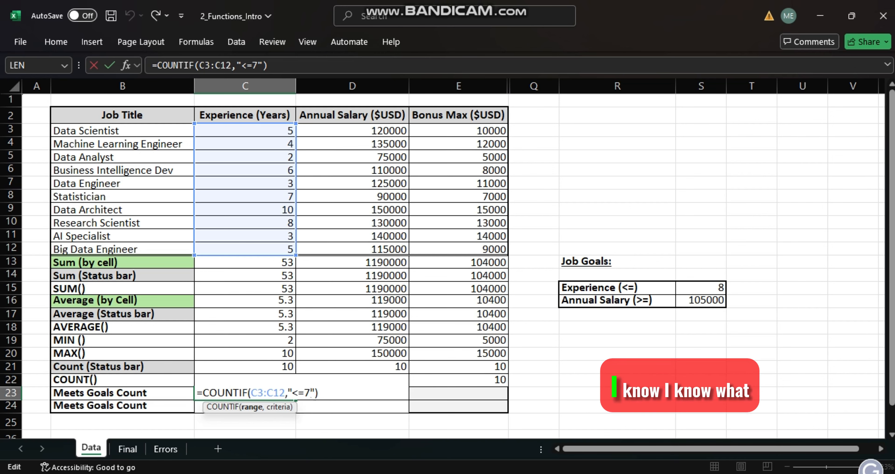
double_click(308, 393)
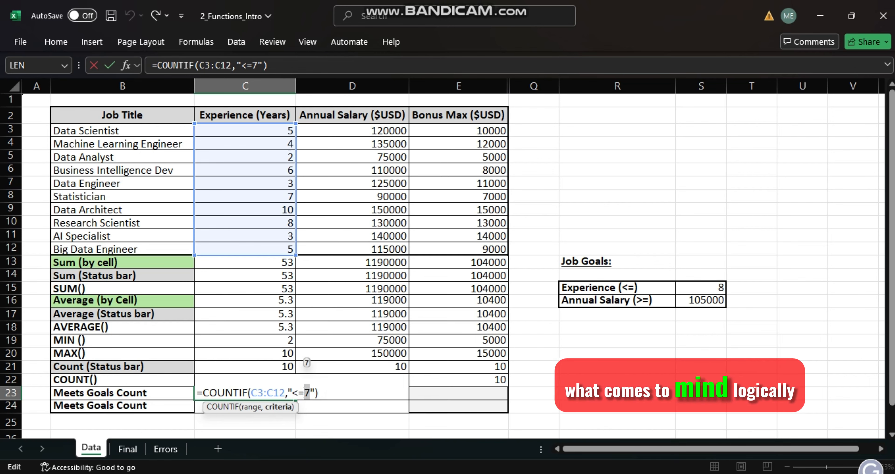
click(707, 289)
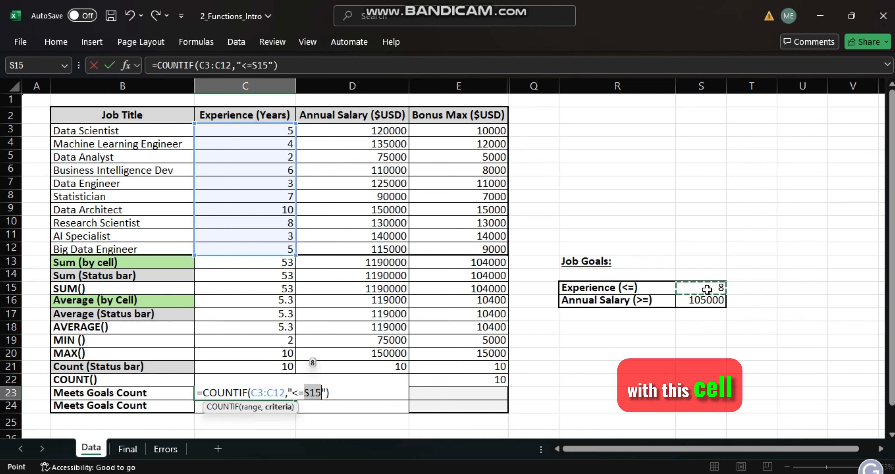
key(Return)
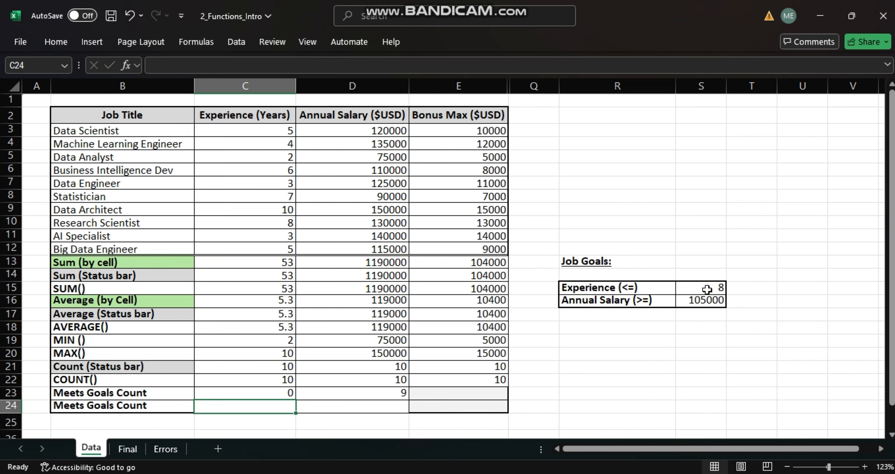
Step: Move S15 outside the closing quote in C23 and try to enter =COUNTIF(C3:C12,"<="S15)
double_click(276, 393)
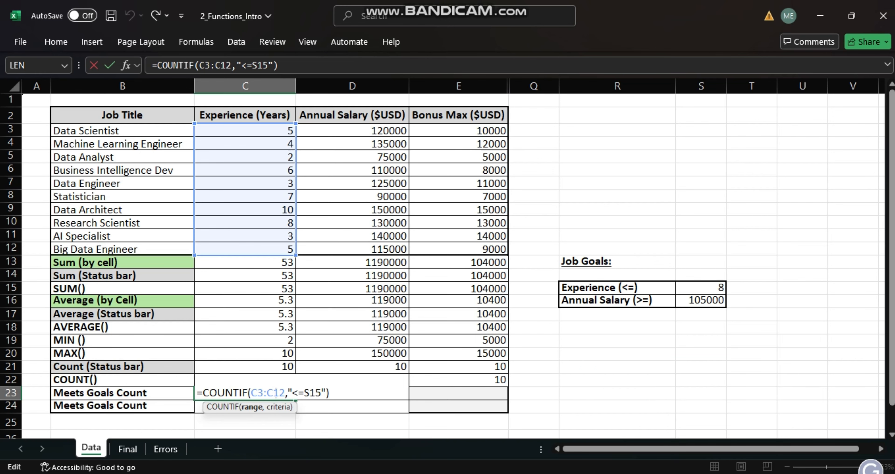
drag(321, 392, 305, 393)
key(ctrl+x)
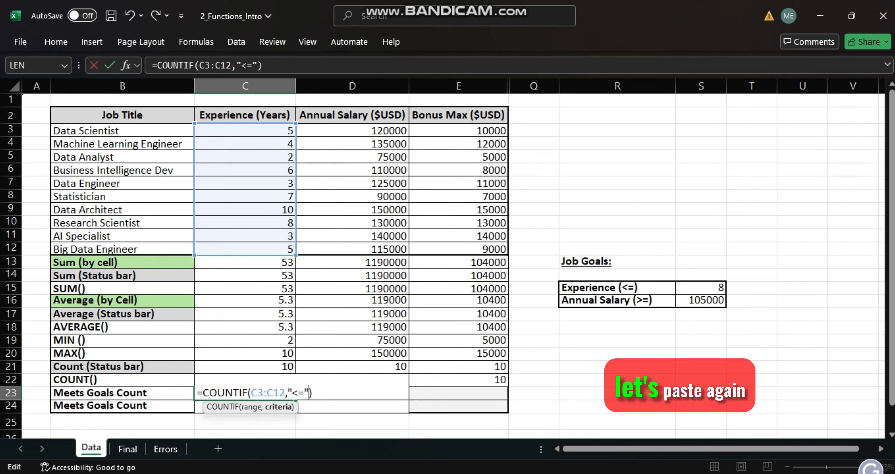
key(ctrl+v)
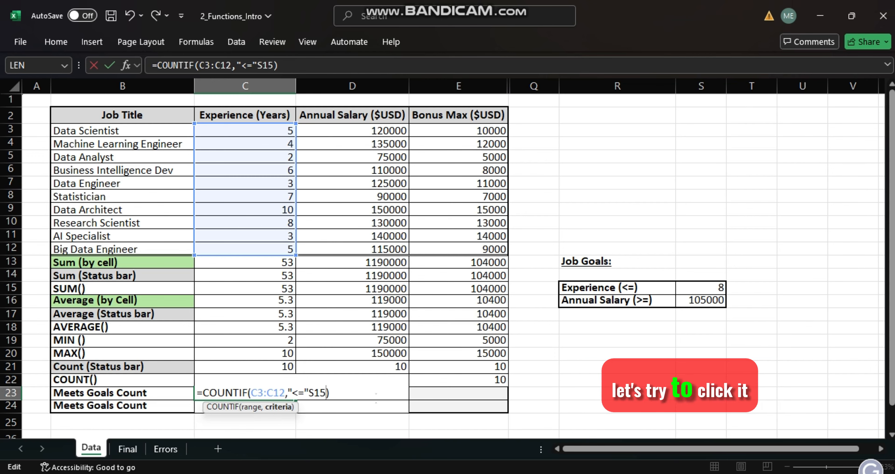
click(377, 403)
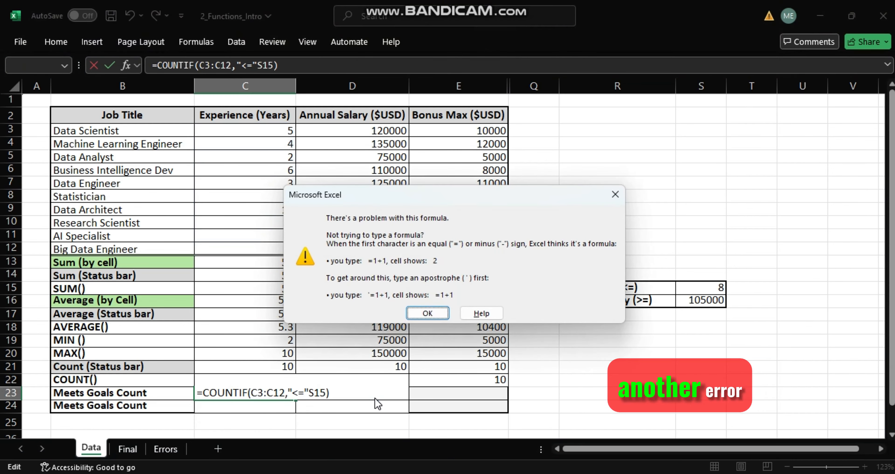
click(428, 314)
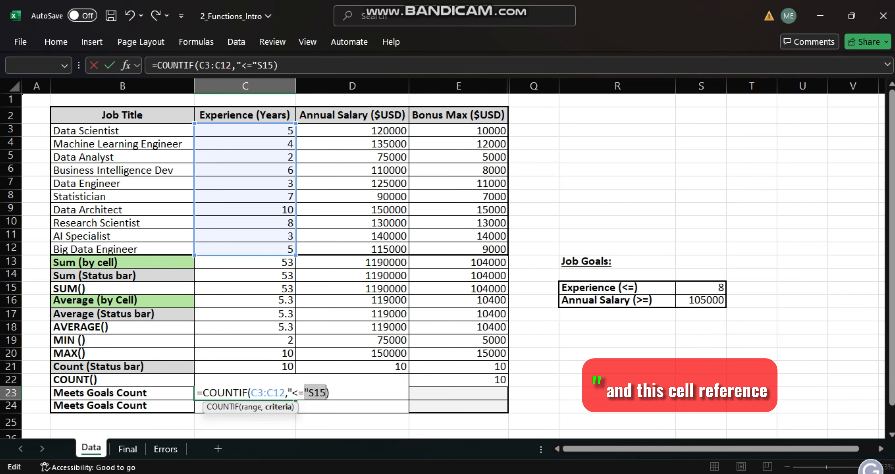
Step: Join the operator and the goal cell with an ampersand in C23, entering =COUNTIF(C3:C12,"<="&S15), and review the entered formula
click(309, 392)
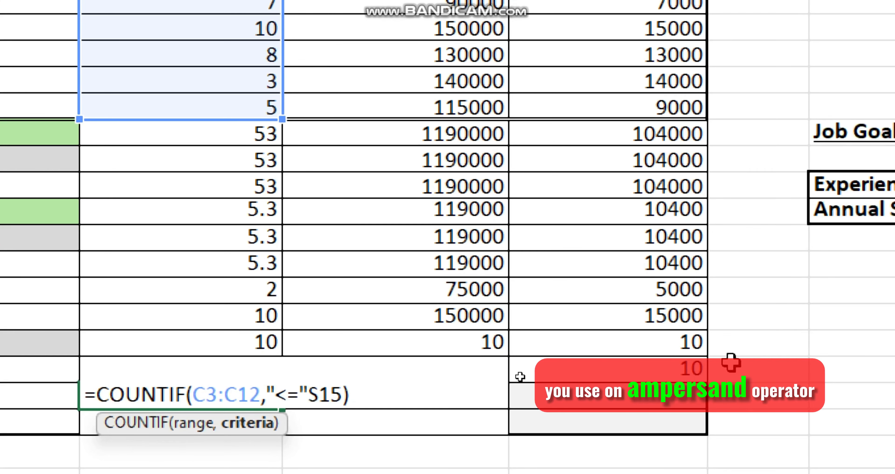
text(&)
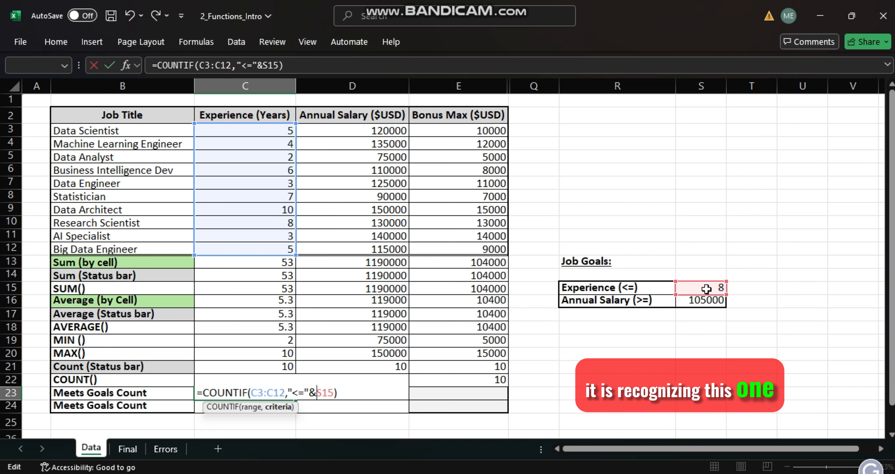
key(Return)
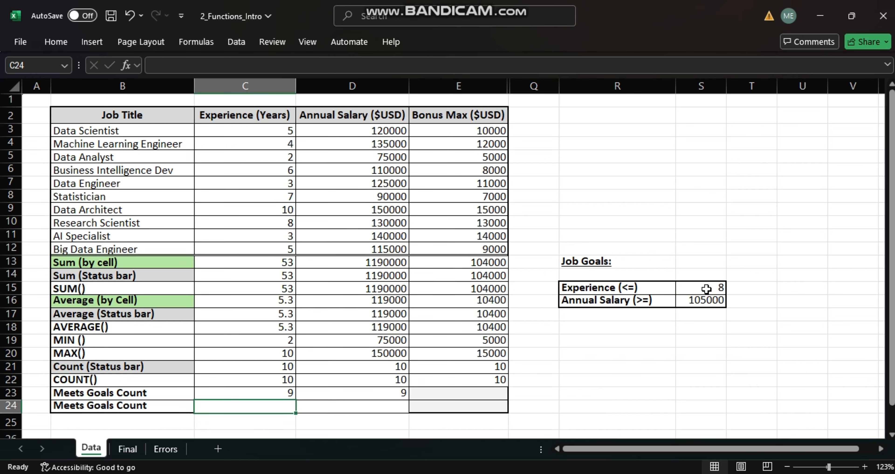
double_click(285, 392)
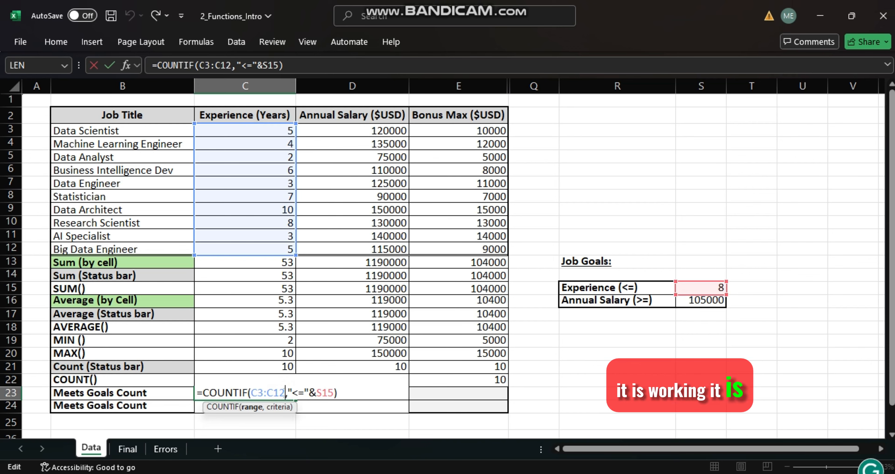
click(299, 402)
Step: Fill the C23 formula across to D23 and change the comparison operator in D23 to ">="
click(285, 392)
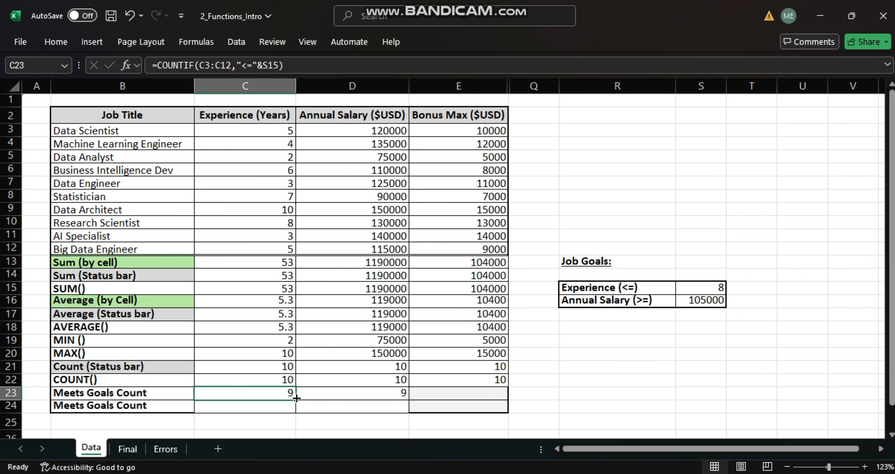
drag(295, 400, 403, 402)
double_click(366, 394)
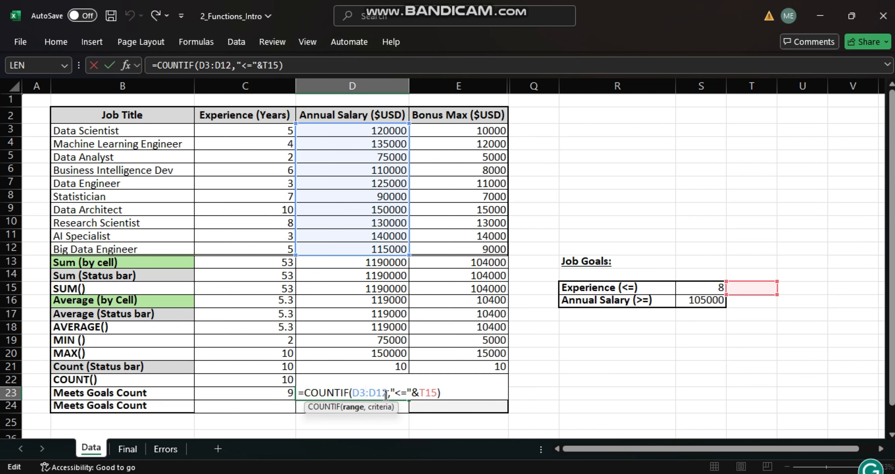
click(401, 392)
key(BackSpace)
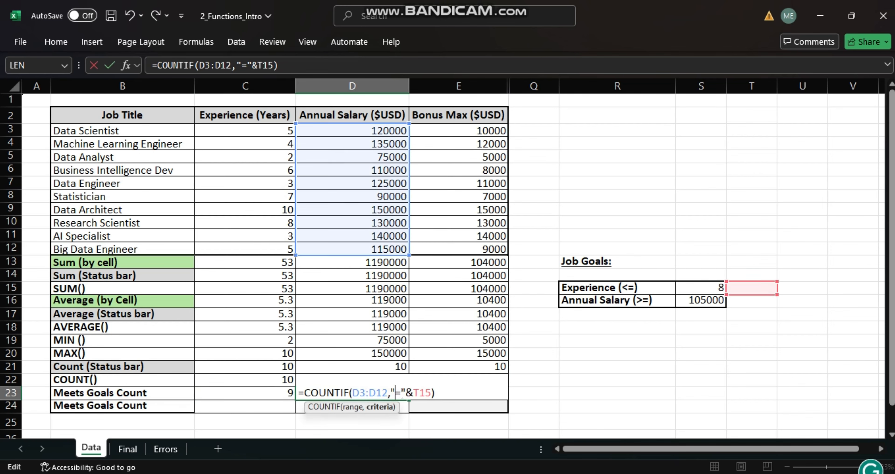
text(>)
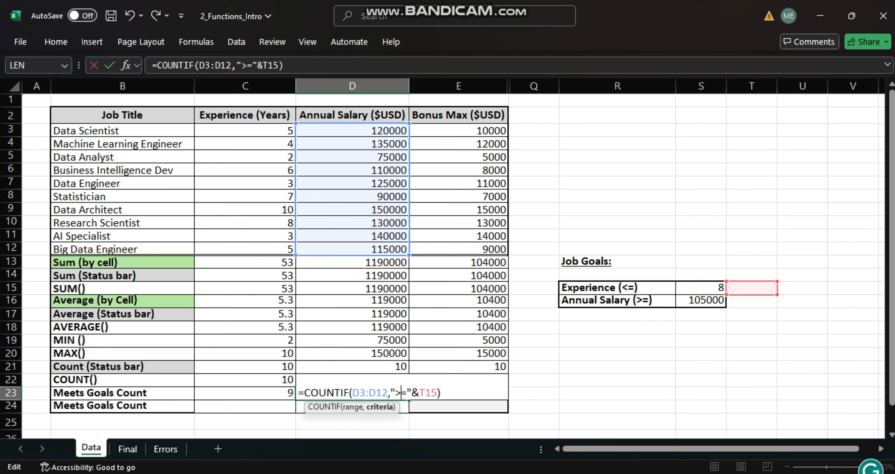
Step: Replace the T15 reference in D23 with the Annual Salary goal cell S16, entering =COUNTIF(D3:D12,">="&S16)
double_click(428, 392)
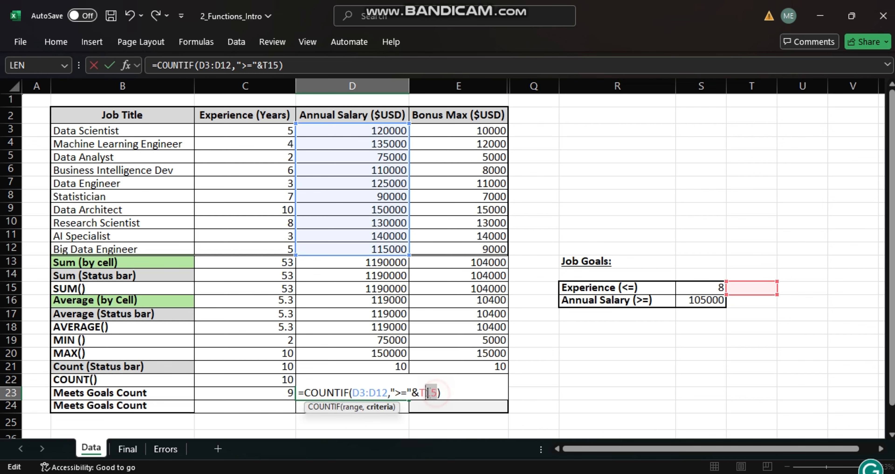
click(696, 301)
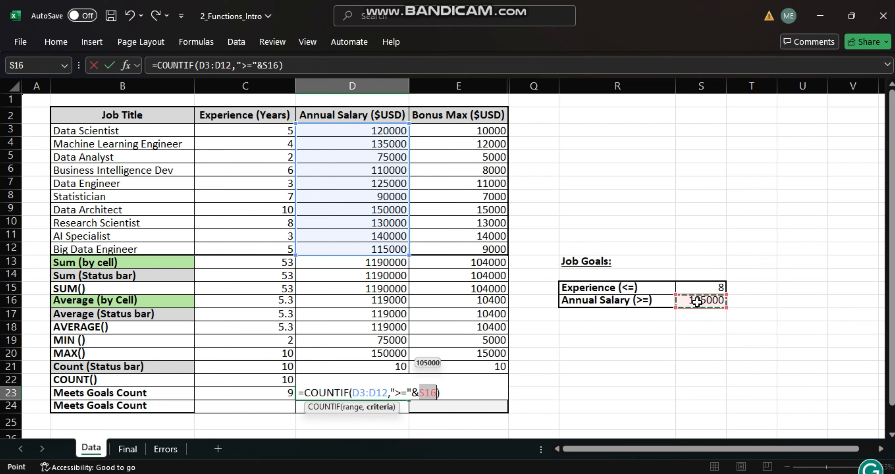
key(Return)
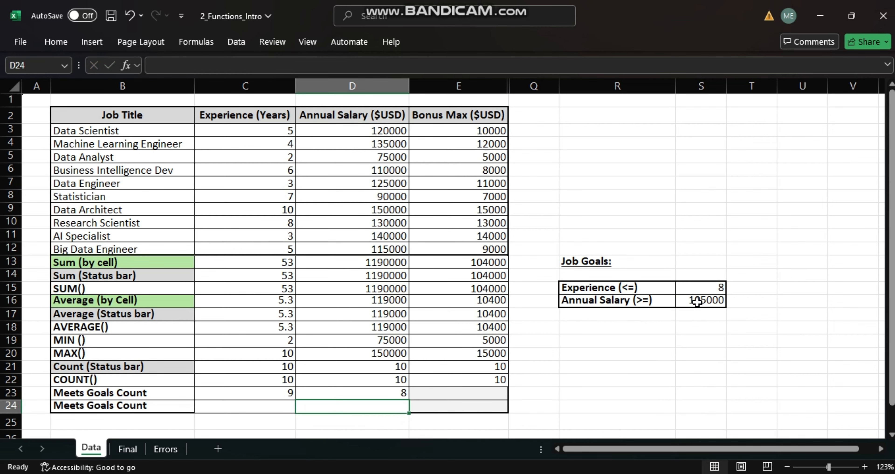